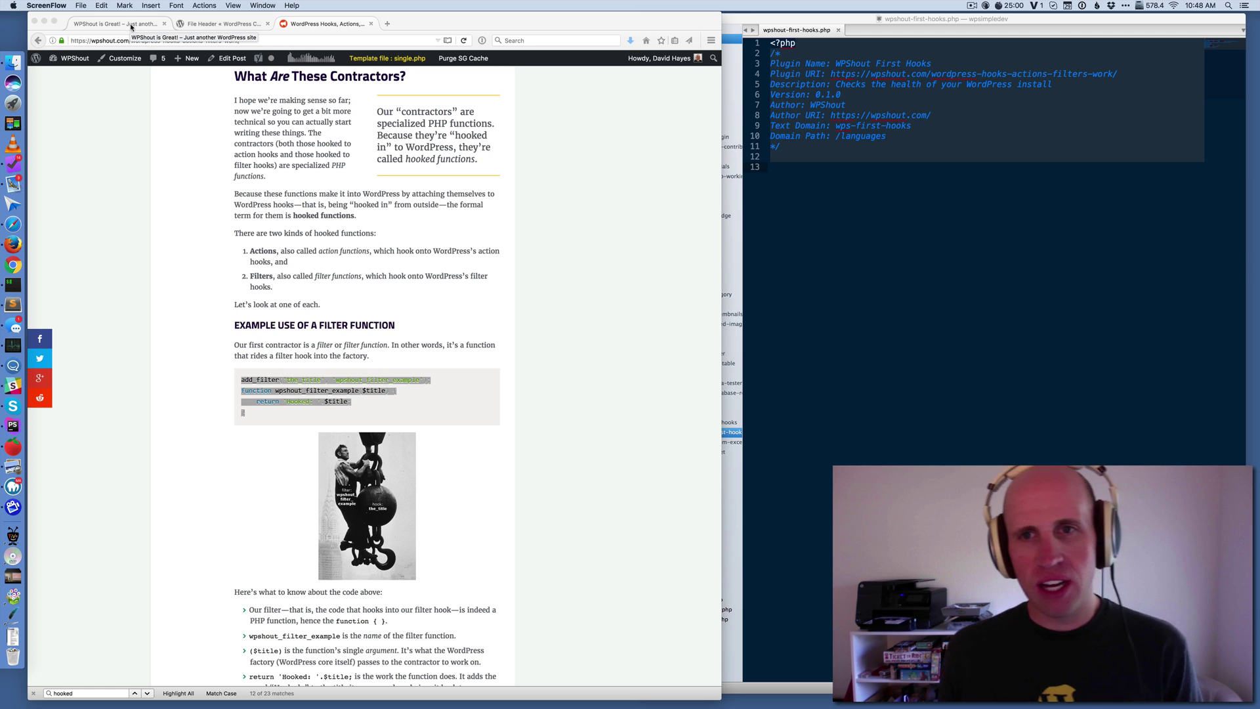
- Bring Sublime Text forward with wpshout-first-hooks.php and its header comment showing
{"action": "left_click", "coordinate": [1074, 248]}
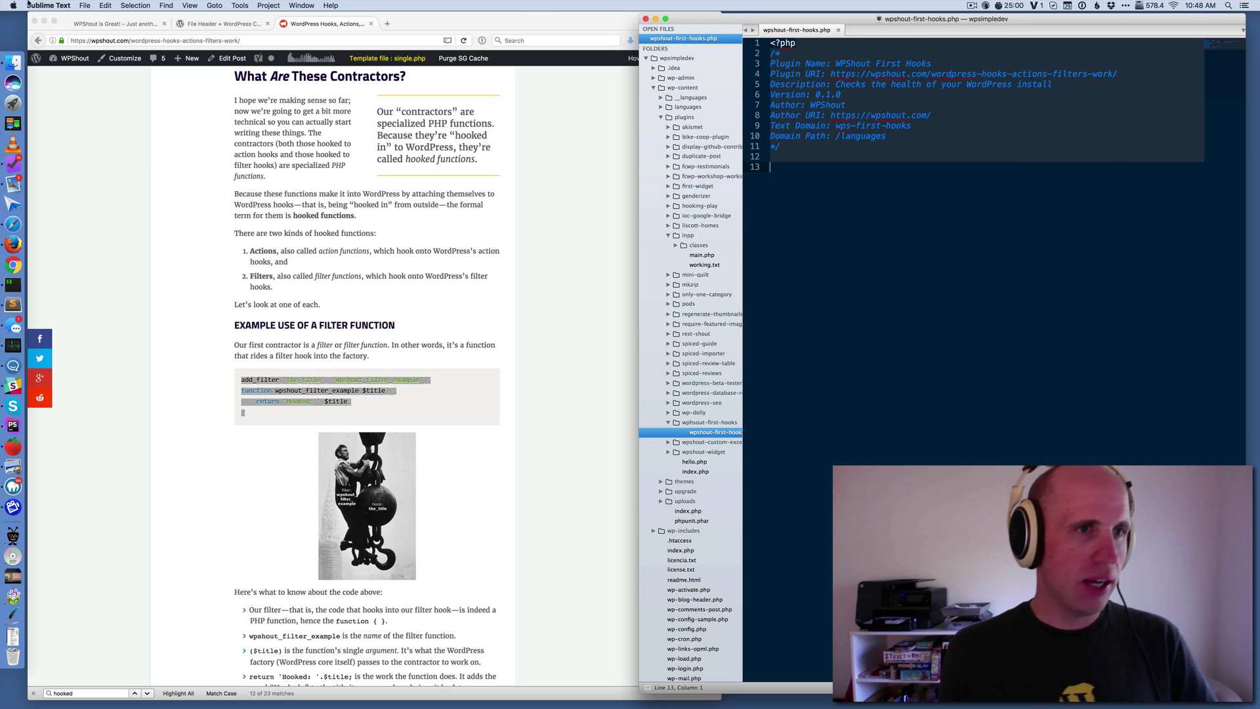
- Show the local site's Plugins admin page with WPShout First Hooks listed as active
{"action": "left_click", "coordinate": [118, 23]}
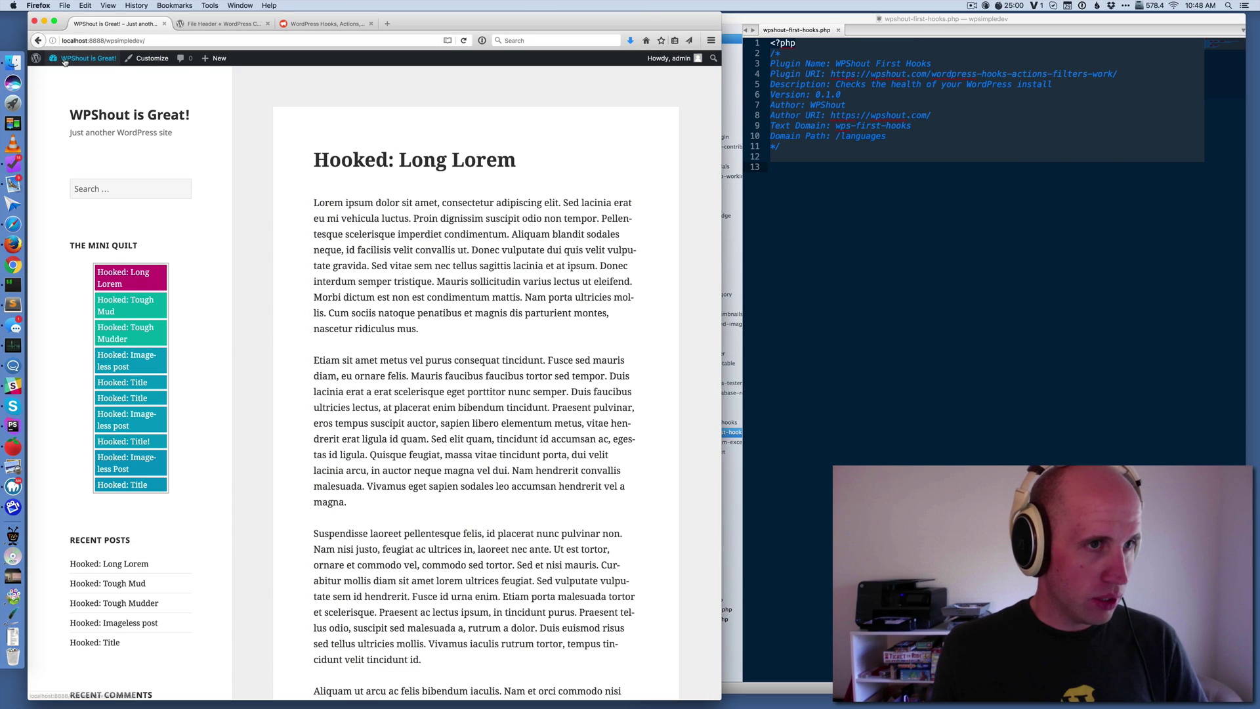
{"action": "left_click", "coordinate": [89, 58]}
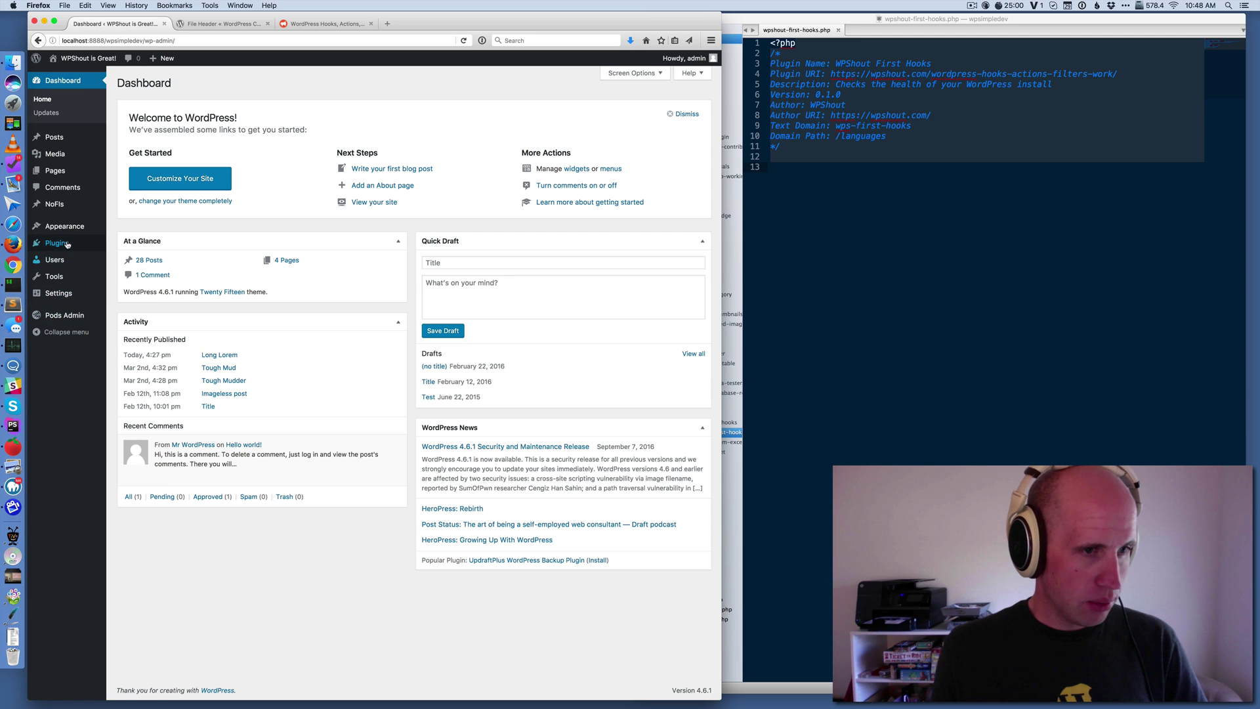
{"action": "left_click", "coordinate": [57, 242]}
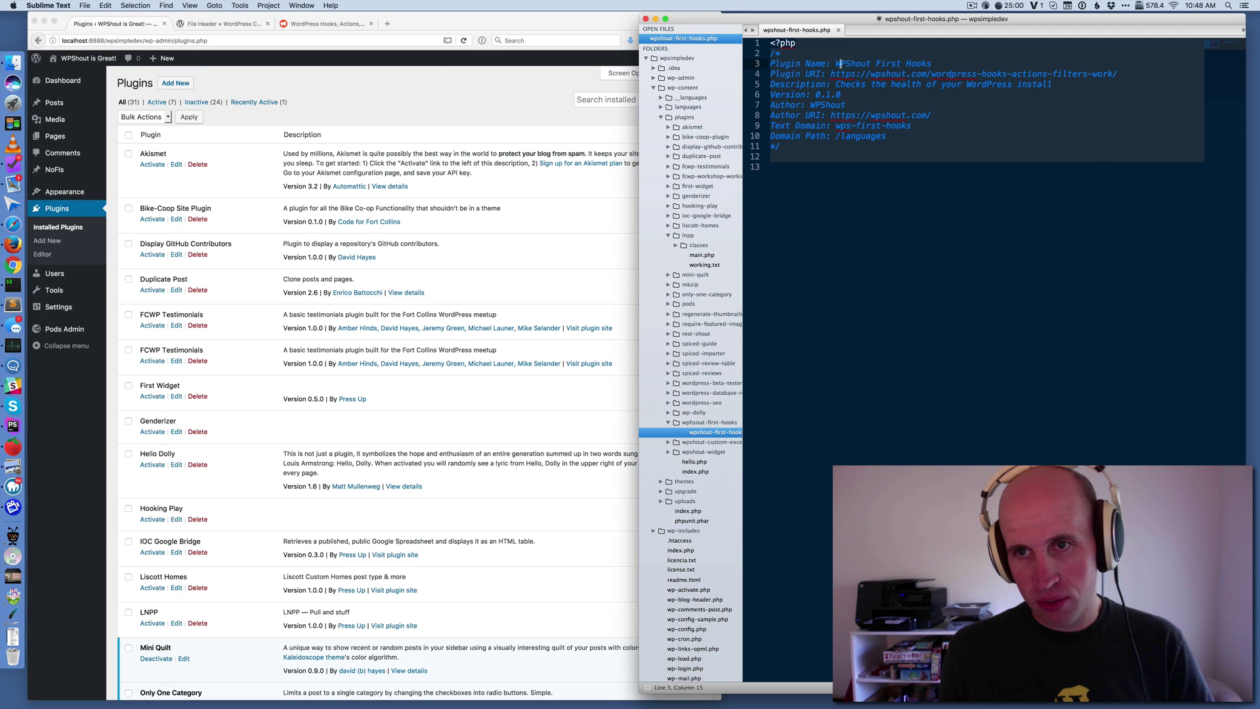
{"action": "left_click", "coordinate": [253, 474]}
{"action": "scroll", "coordinate": [254, 475], "scroll_direction": "down", "scroll_amount": 10}
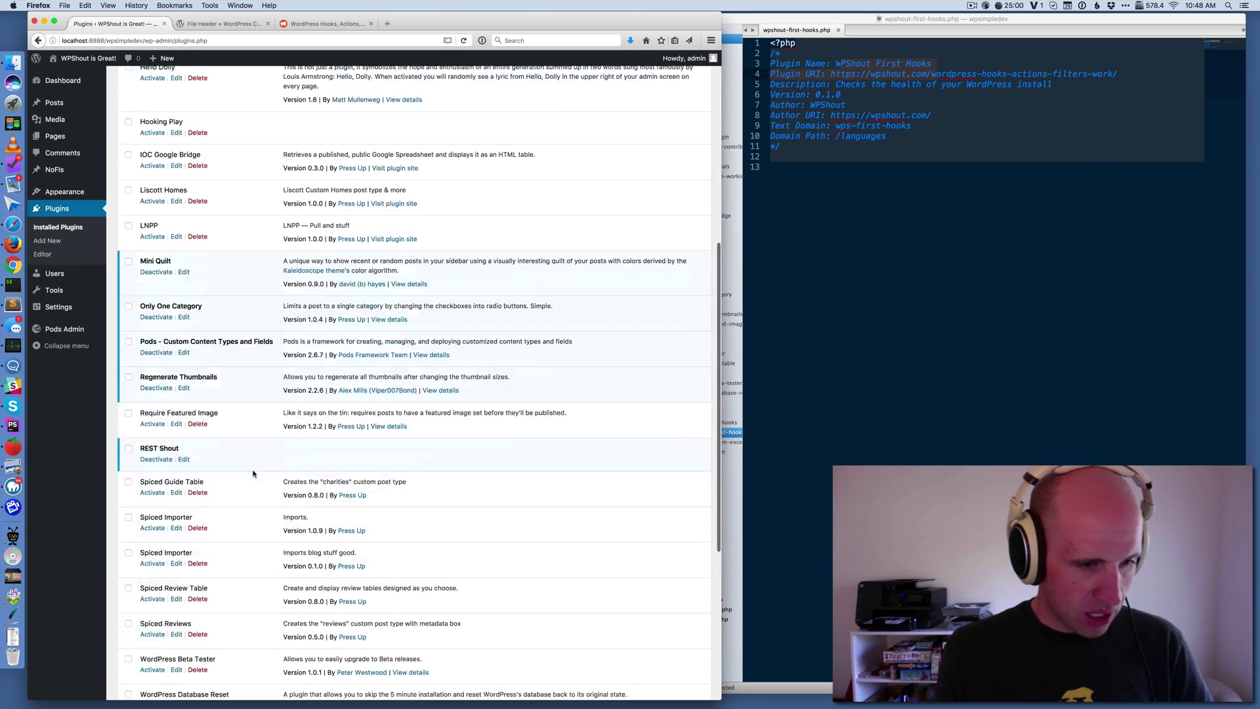
{"action": "scroll", "coordinate": [253, 475], "scroll_direction": "down", "scroll_amount": 8}
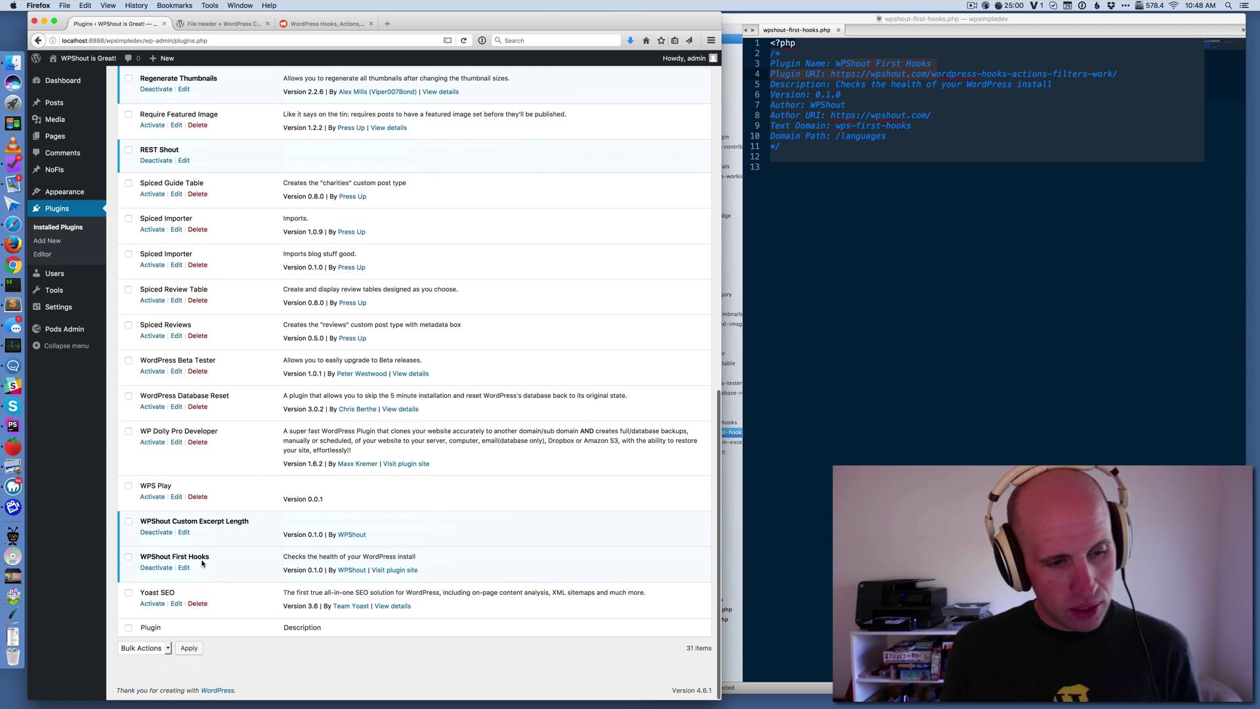
{"action": "scroll", "coordinate": [382, 356], "scroll_direction": "up", "scroll_amount": 10}
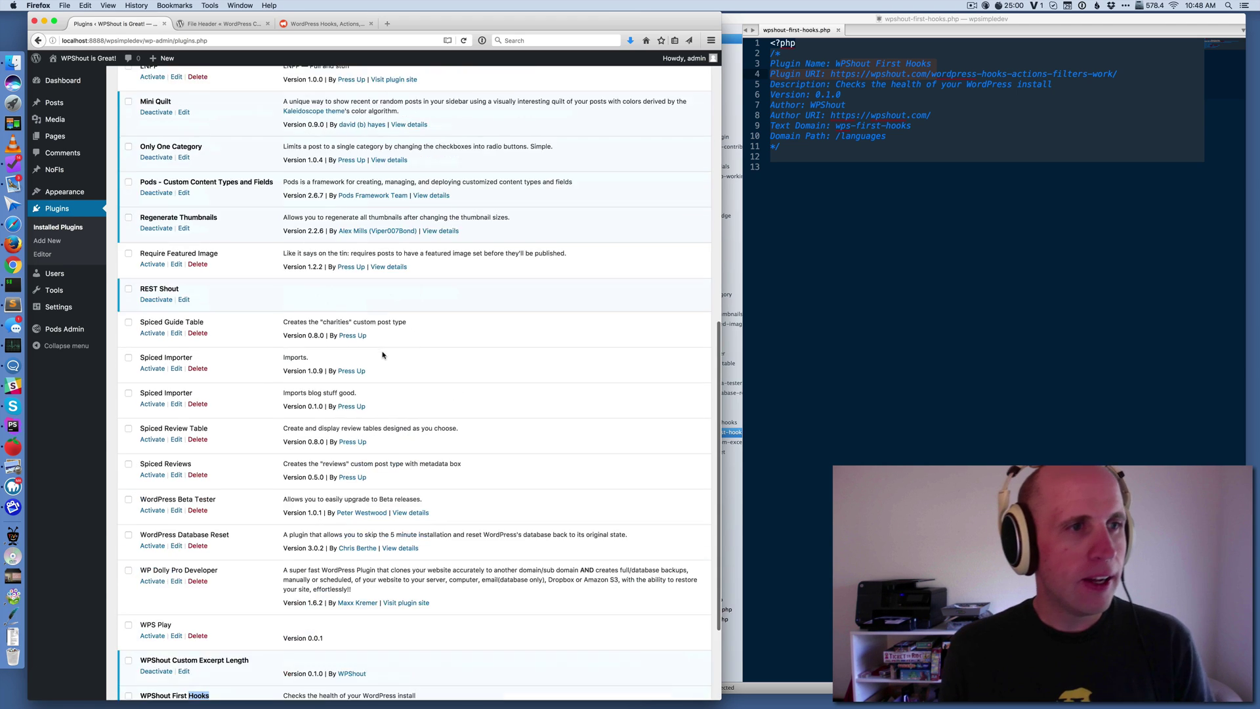
{"action": "scroll", "coordinate": [382, 357], "scroll_direction": "up", "scroll_amount": 8}
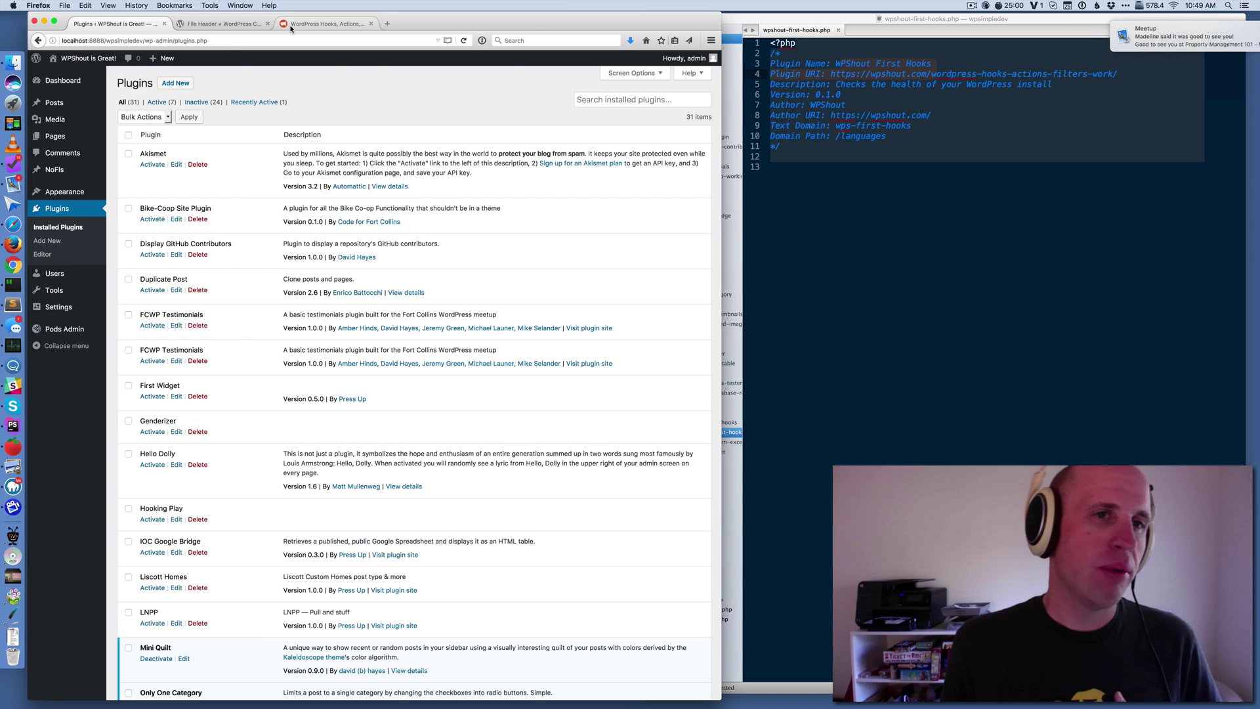
- Copy the add_filter example on the_title from the WPShout hooks article
{"action": "left_click", "coordinate": [315, 23]}
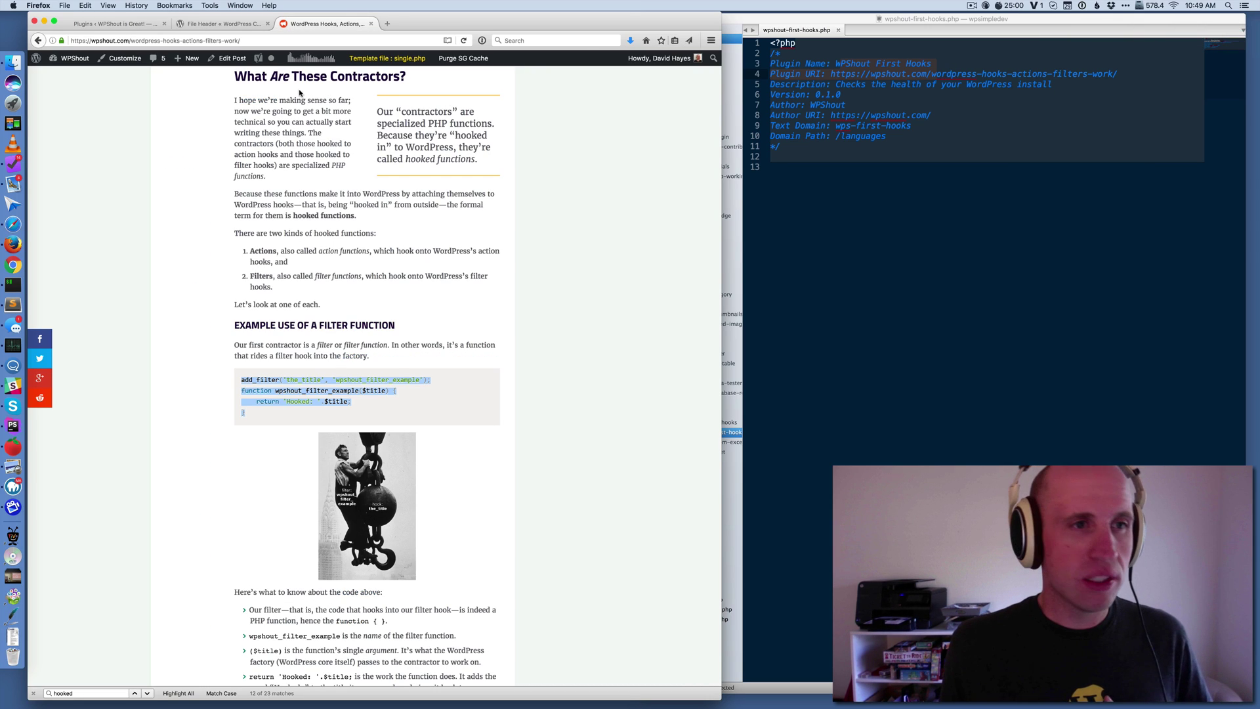
{"action": "left_click", "coordinate": [229, 25]}
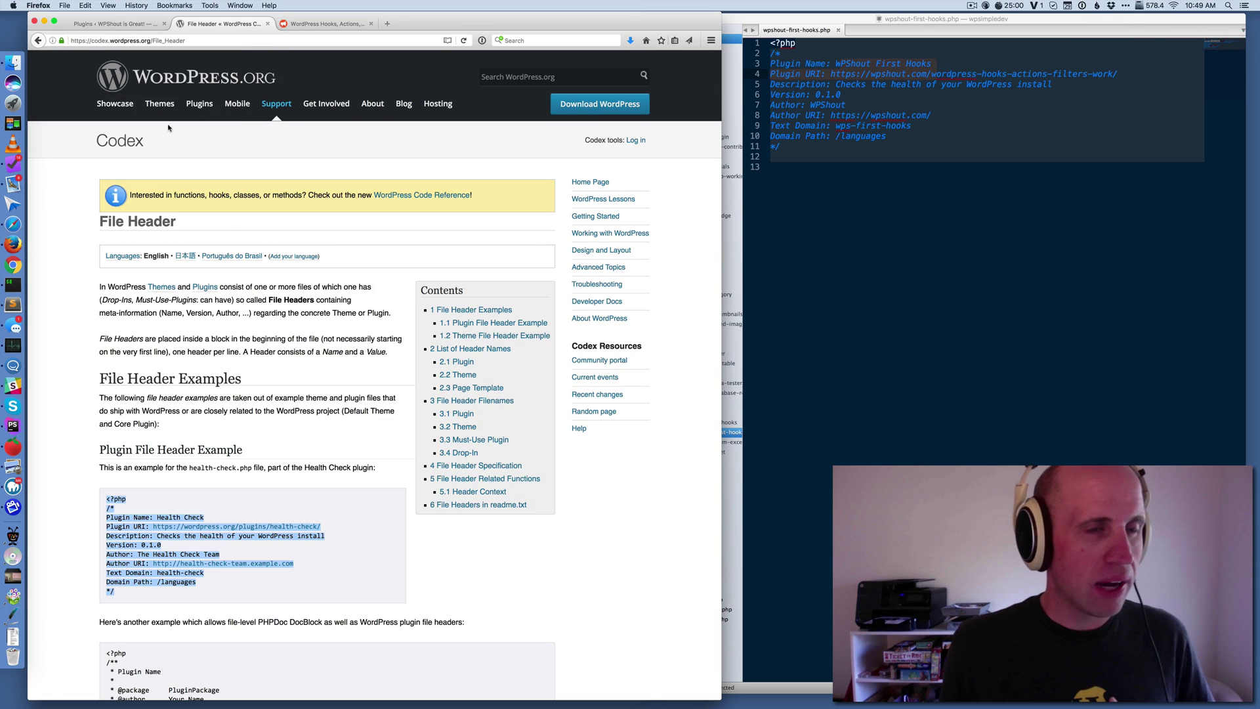
{"action": "left_click", "coordinate": [315, 23]}
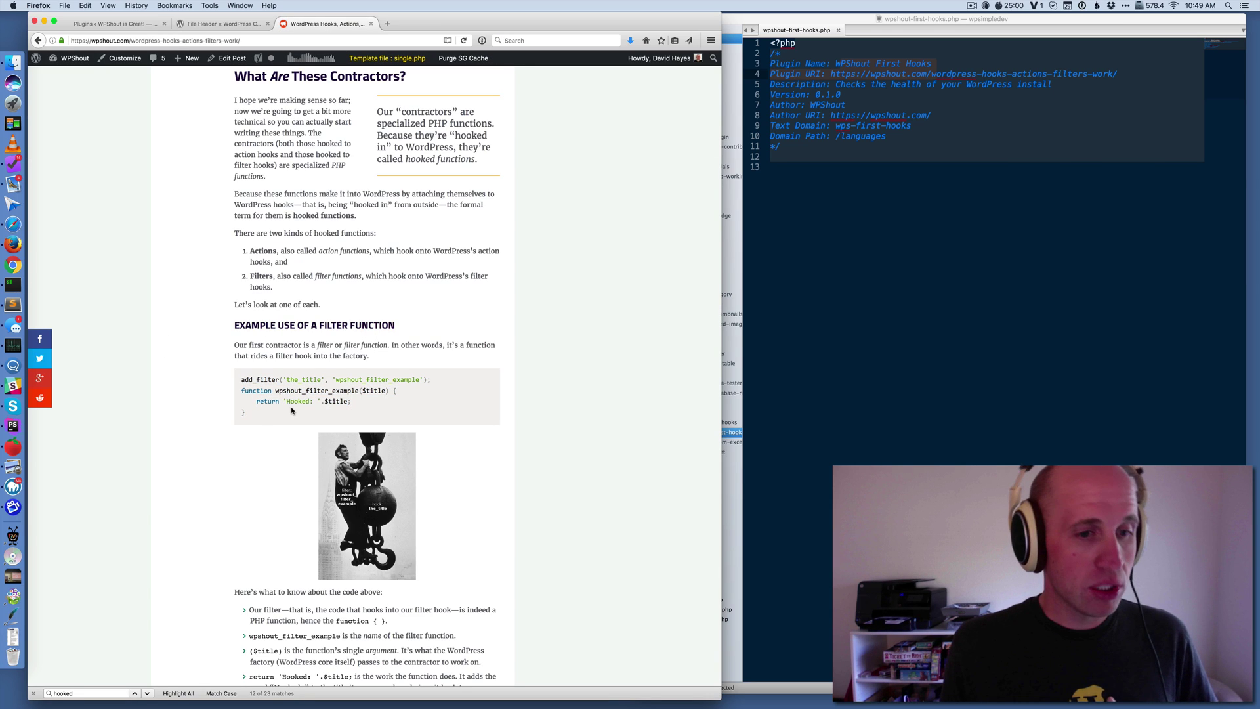
{"action": "left_click_drag", "start_coordinate": [256, 411], "coordinate": [237, 381]}
{"action": "key", "text": "super+c"}
{"action": "left_click", "coordinate": [821, 303]}
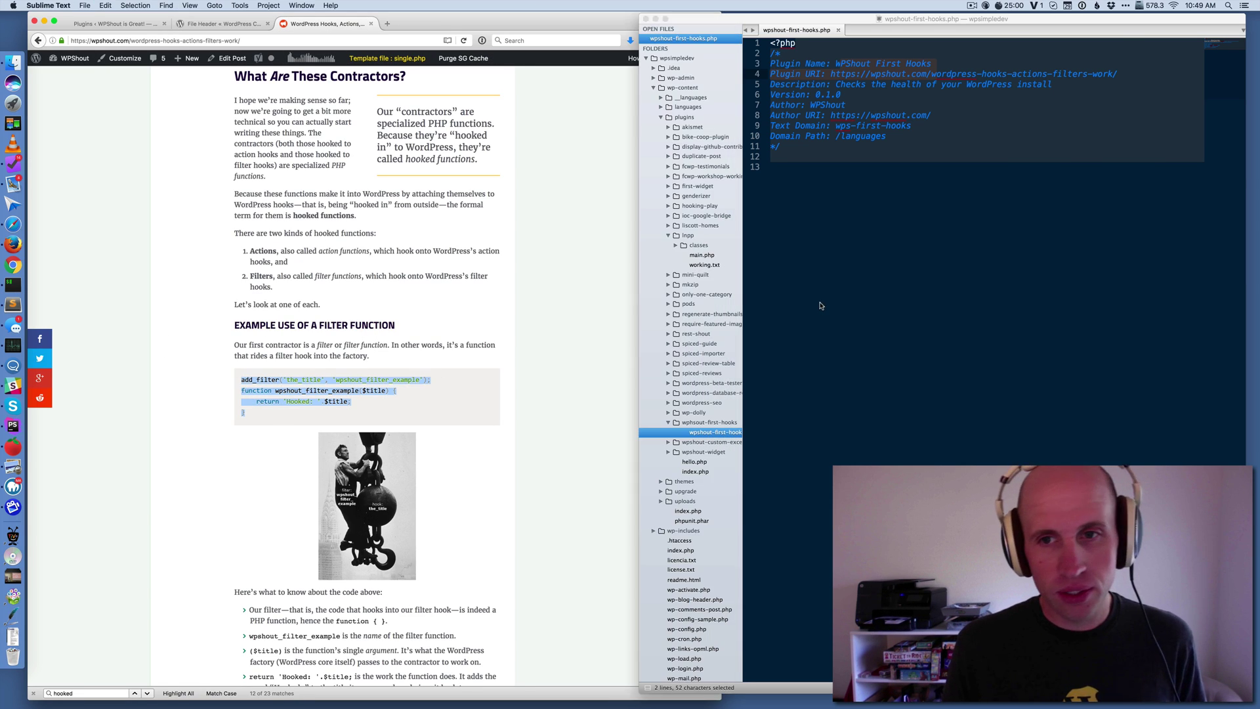
- Paste the filter code at line 13 below the header, undoing the misplaced paste first
{"action": "key", "text": "super+v"}
{"action": "key", "text": "super+z"}
{"action": "left_click", "coordinate": [867, 226]}
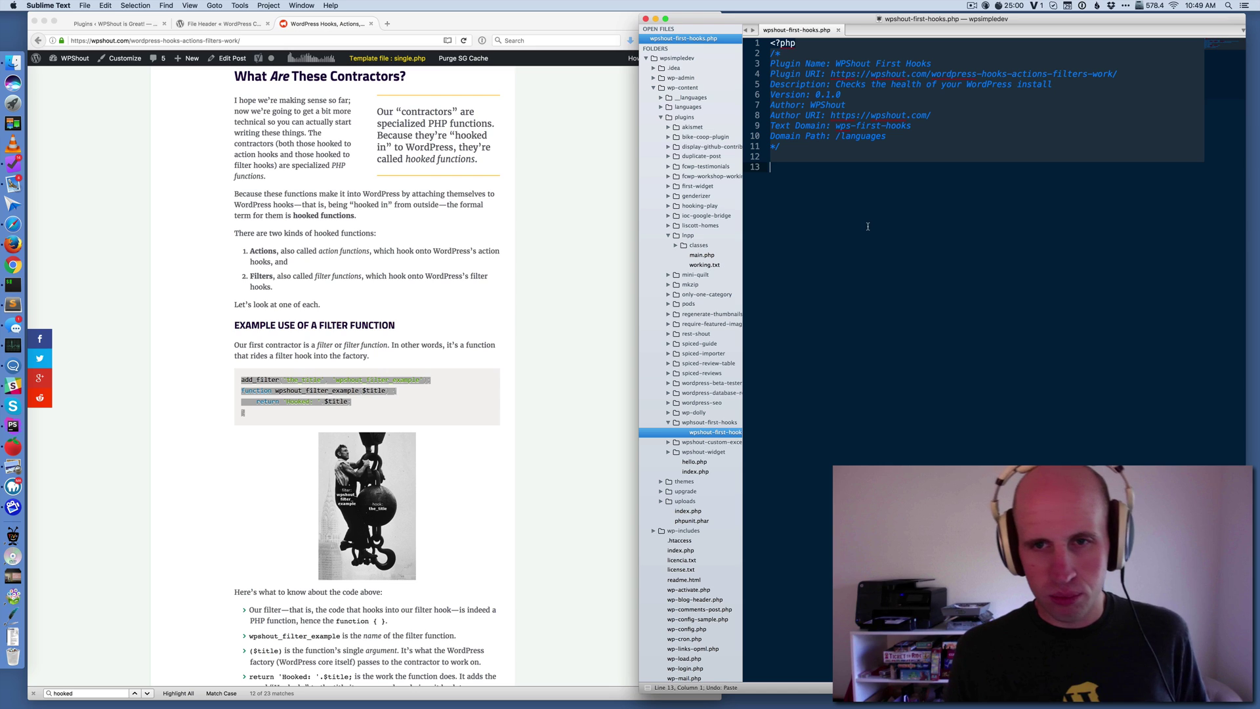
{"action": "key", "text": "super+v"}
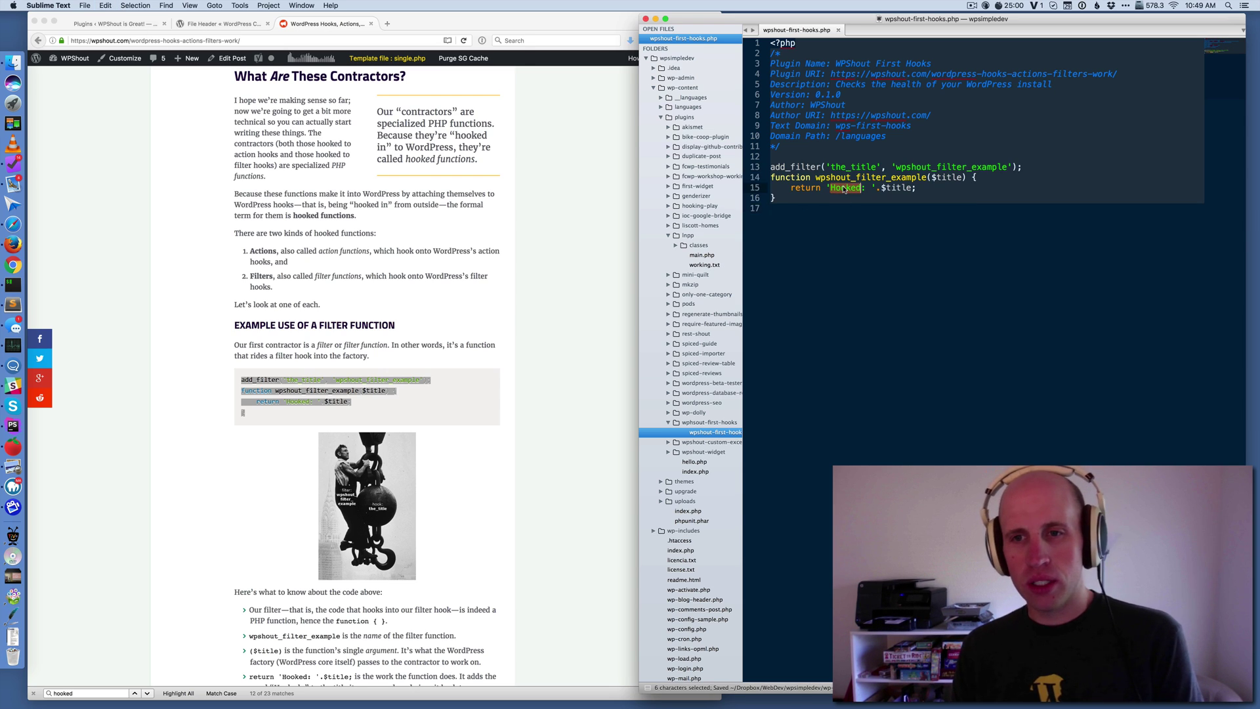
{"action": "double_click", "coordinate": [894, 189]}
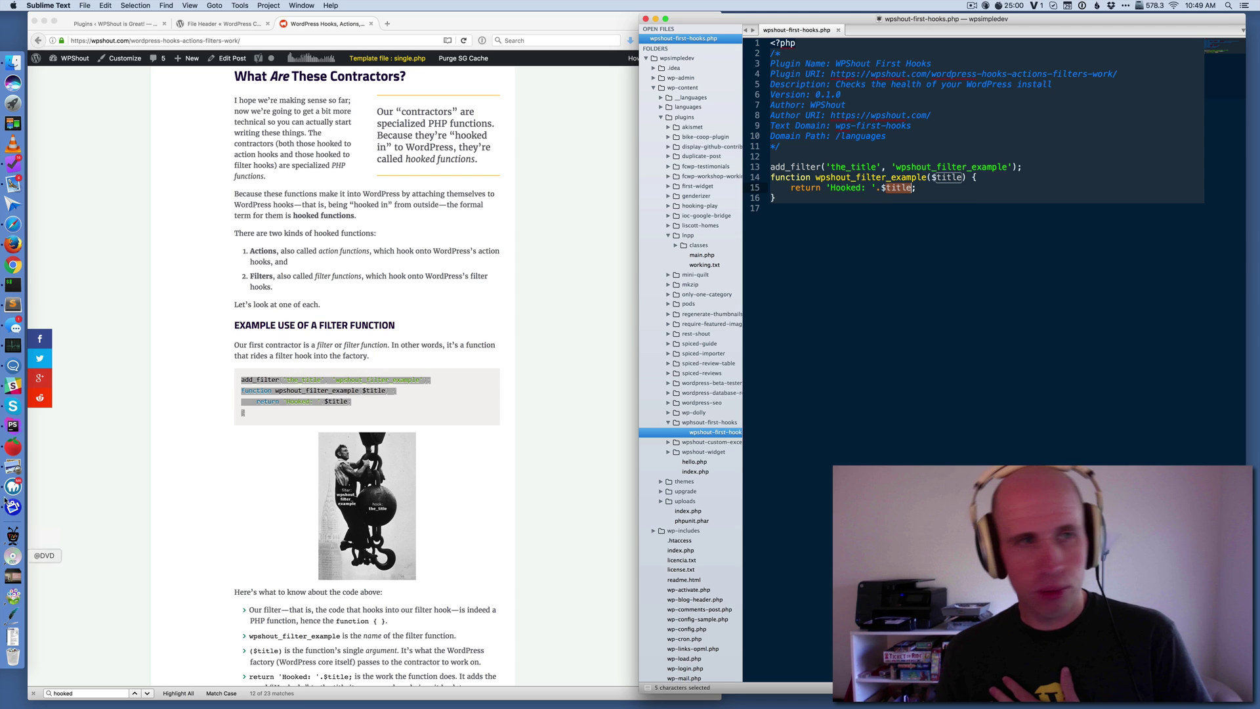
- View the site's front page, where every post title now reads 'Hooked: …'
{"action": "left_click", "coordinate": [176, 342]}
{"action": "left_click", "coordinate": [116, 23]}
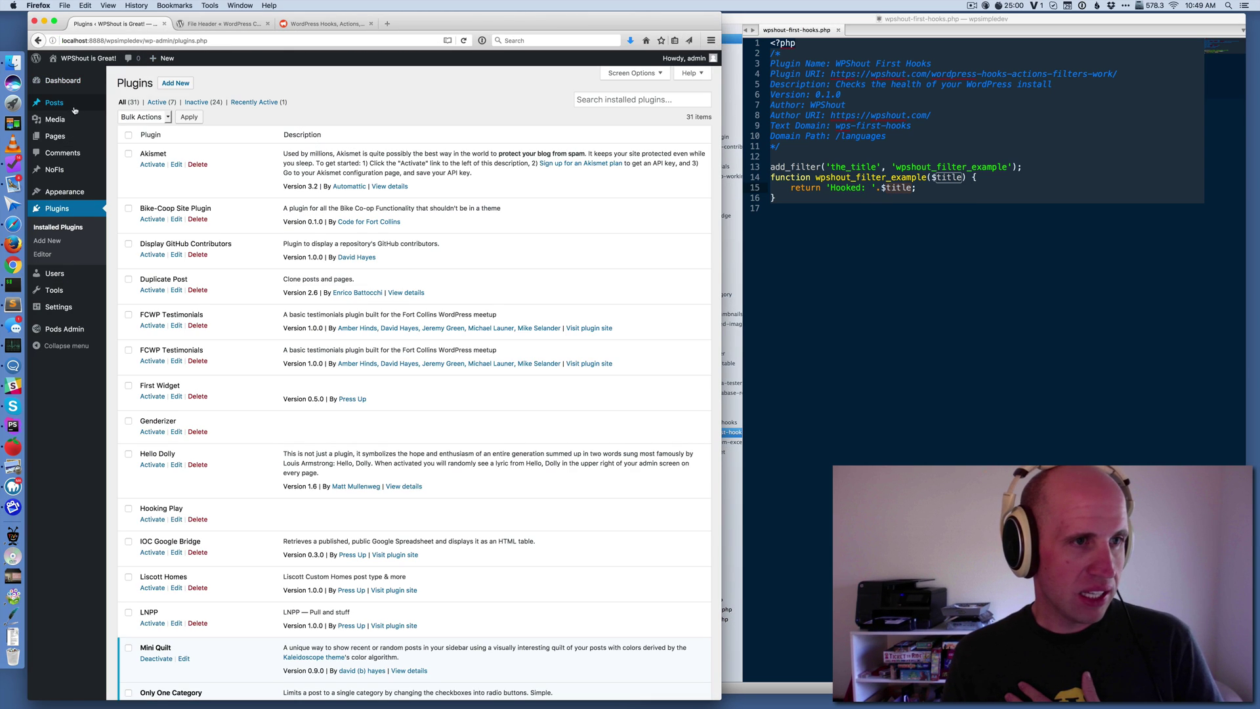
{"action": "left_click", "coordinate": [53, 102]}
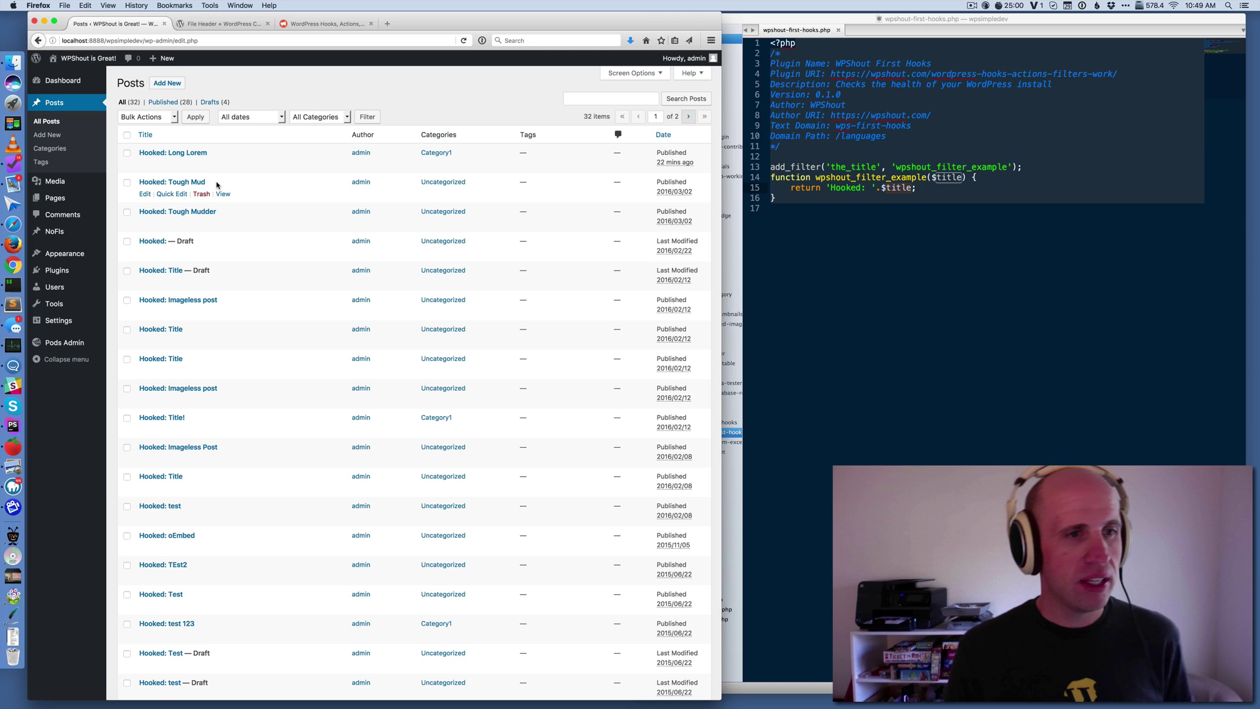
{"action": "left_click", "coordinate": [89, 57]}
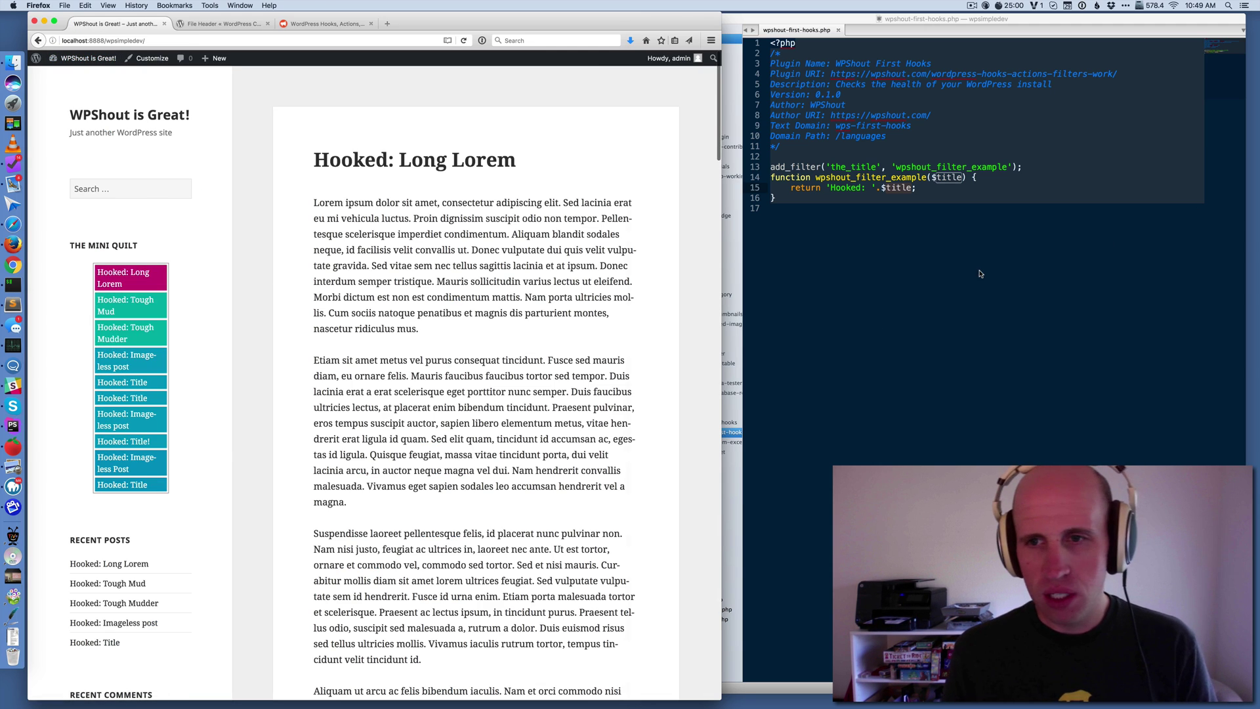
{"action": "left_click", "coordinate": [979, 272]}
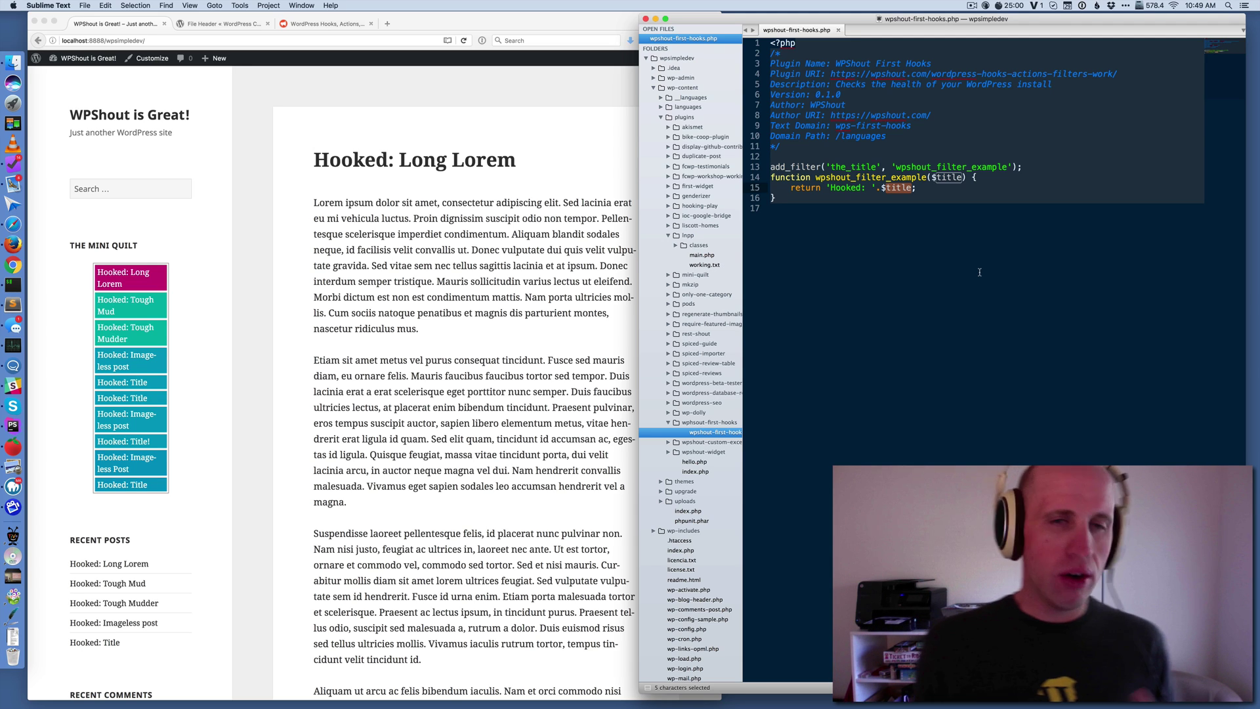
{"action": "double_click", "coordinate": [854, 168]}
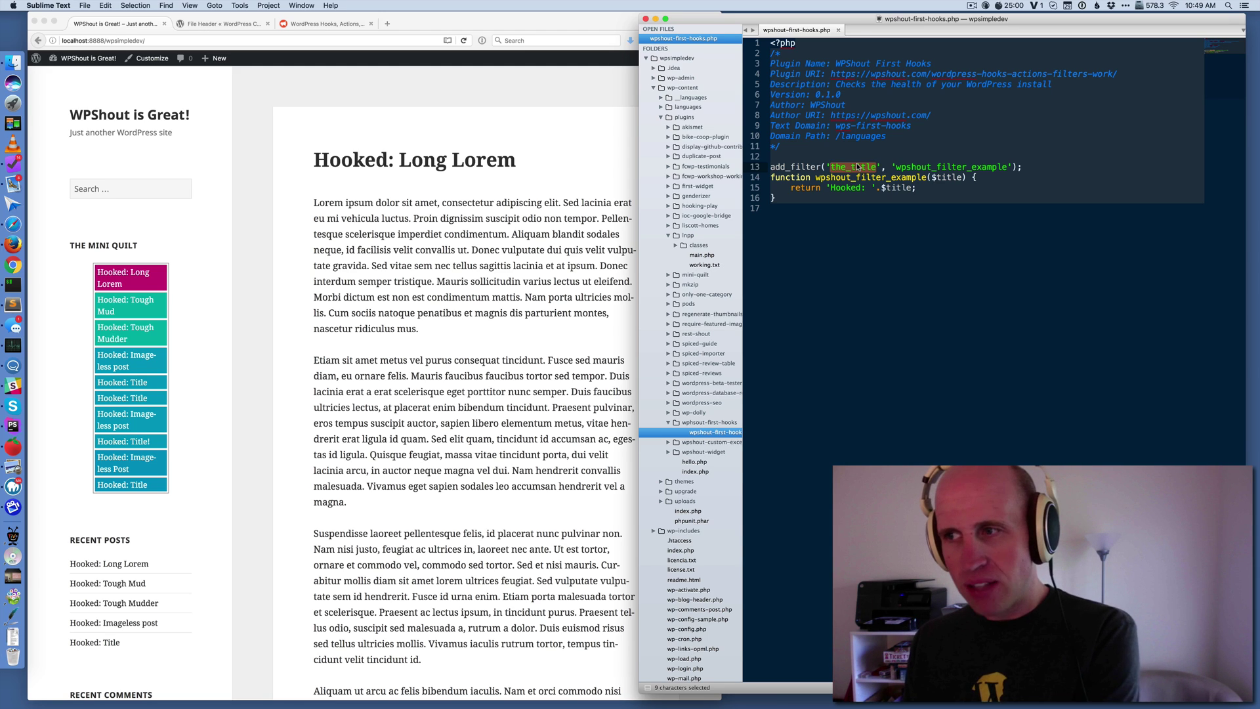
{"action": "double_click", "coordinate": [947, 178]}
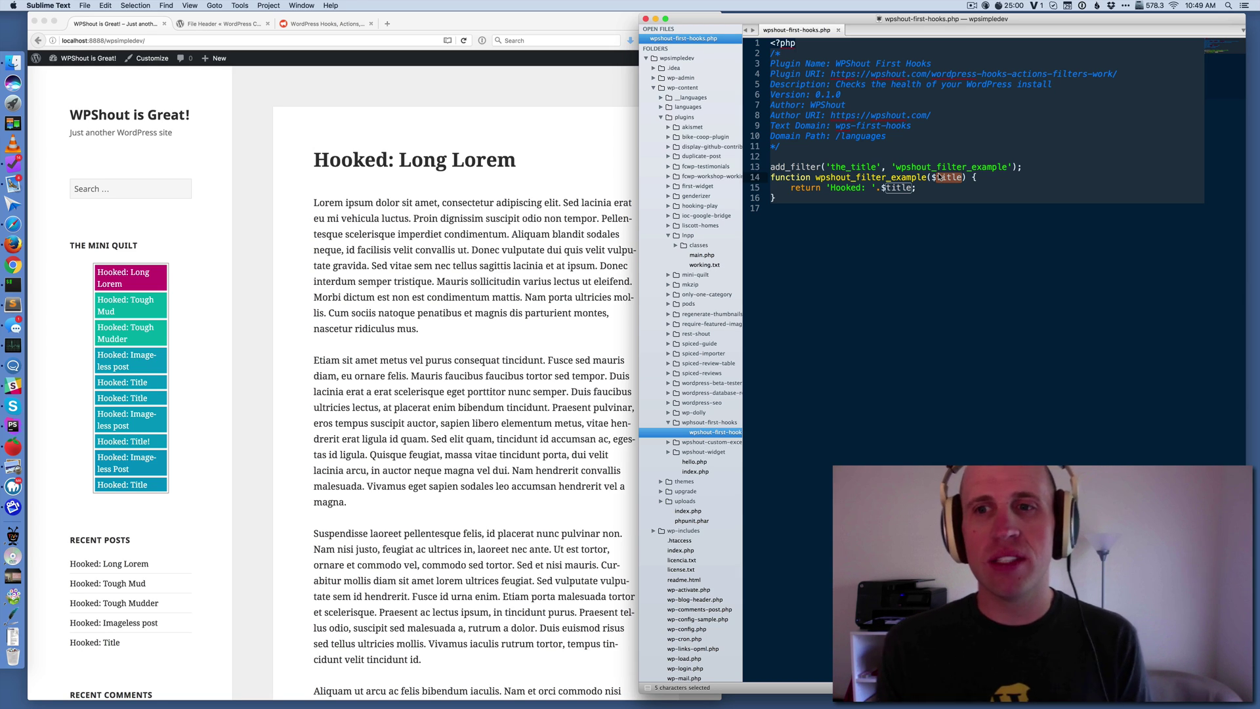
{"action": "left_click", "coordinate": [894, 243]}
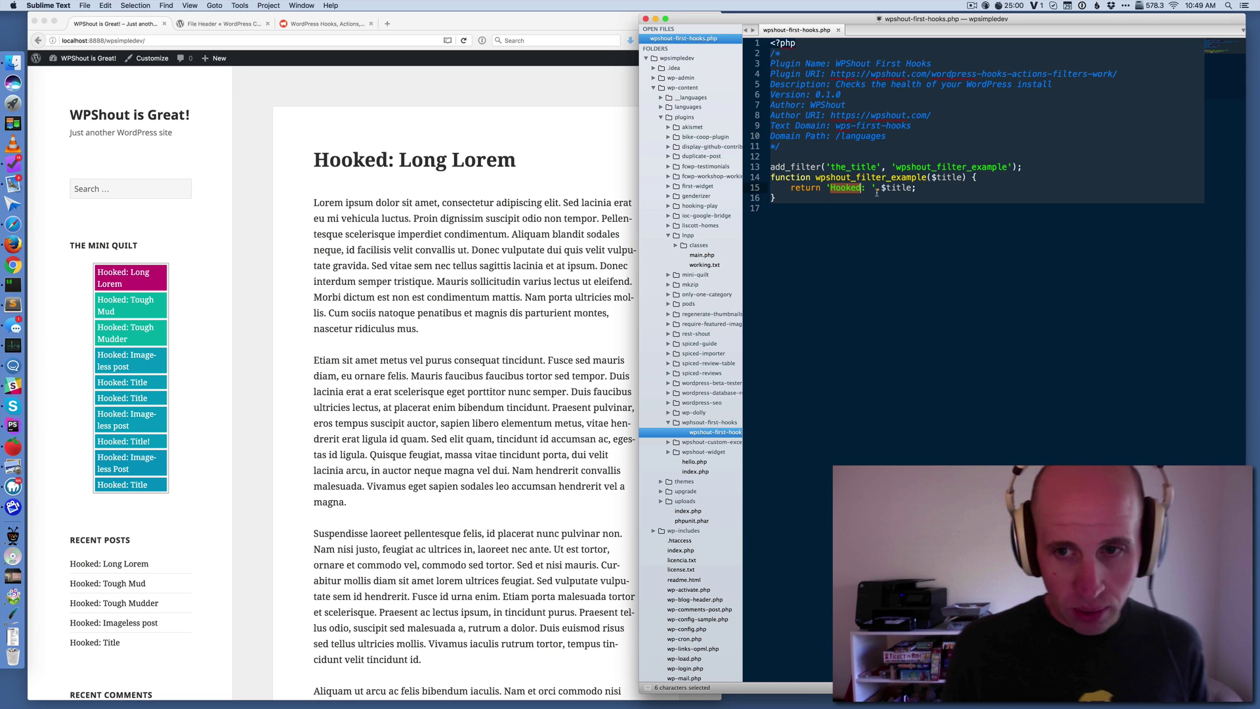
- Return ':) ' before $title instead of 'Hooked:', save, and reload to see ':) Long Lorem'
{"action": "key", "text": "BackSpace"}
{"action": "type", "text": ")"}
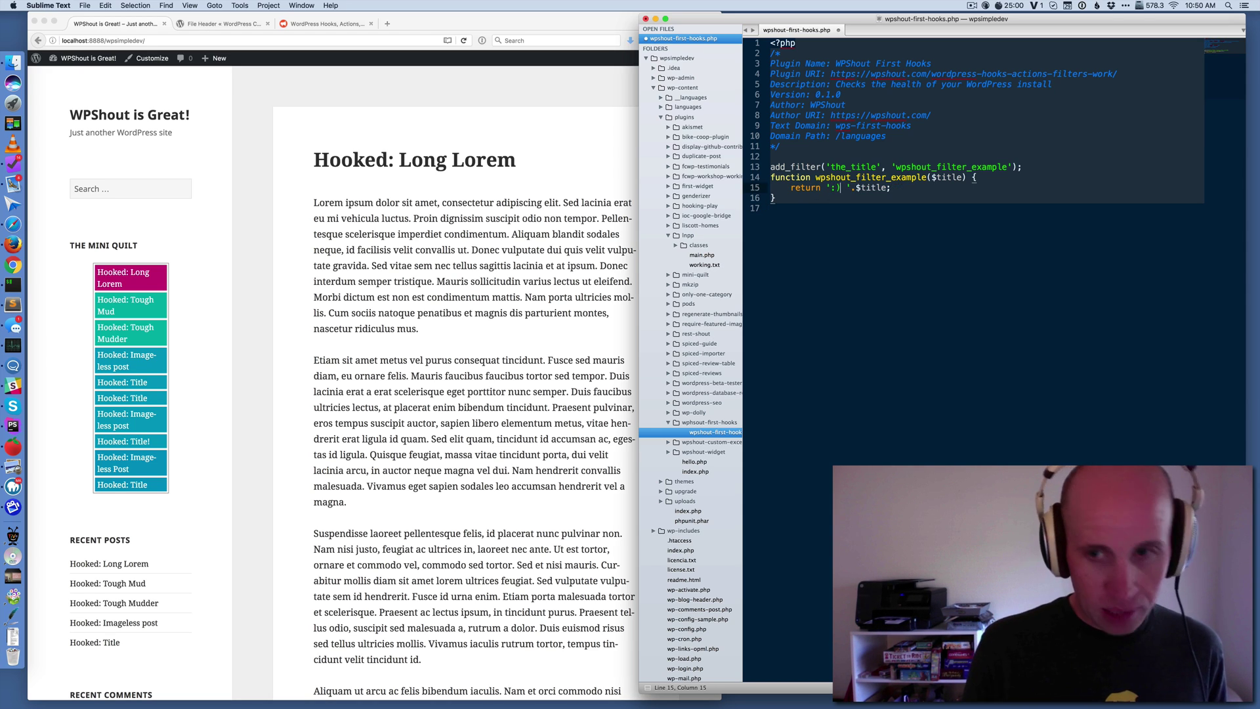
{"action": "key", "text": "super+s"}
{"action": "left_click", "coordinate": [481, 298]}
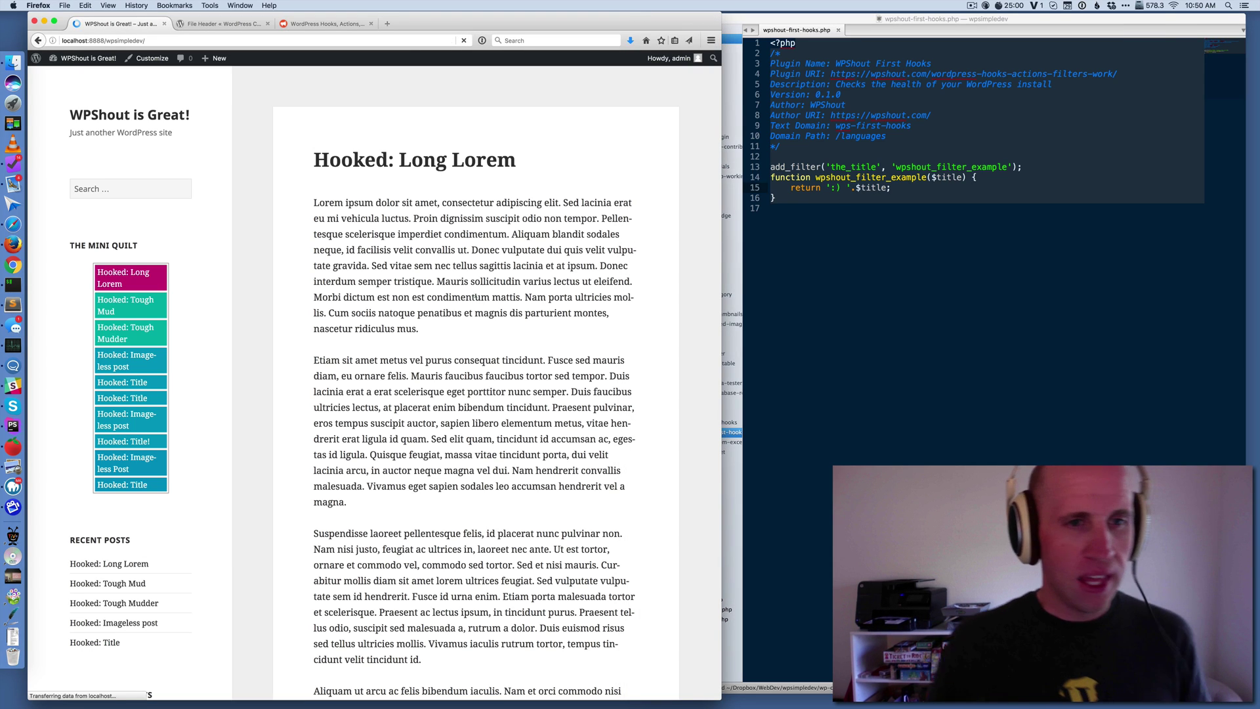
{"action": "key", "text": "super+r"}
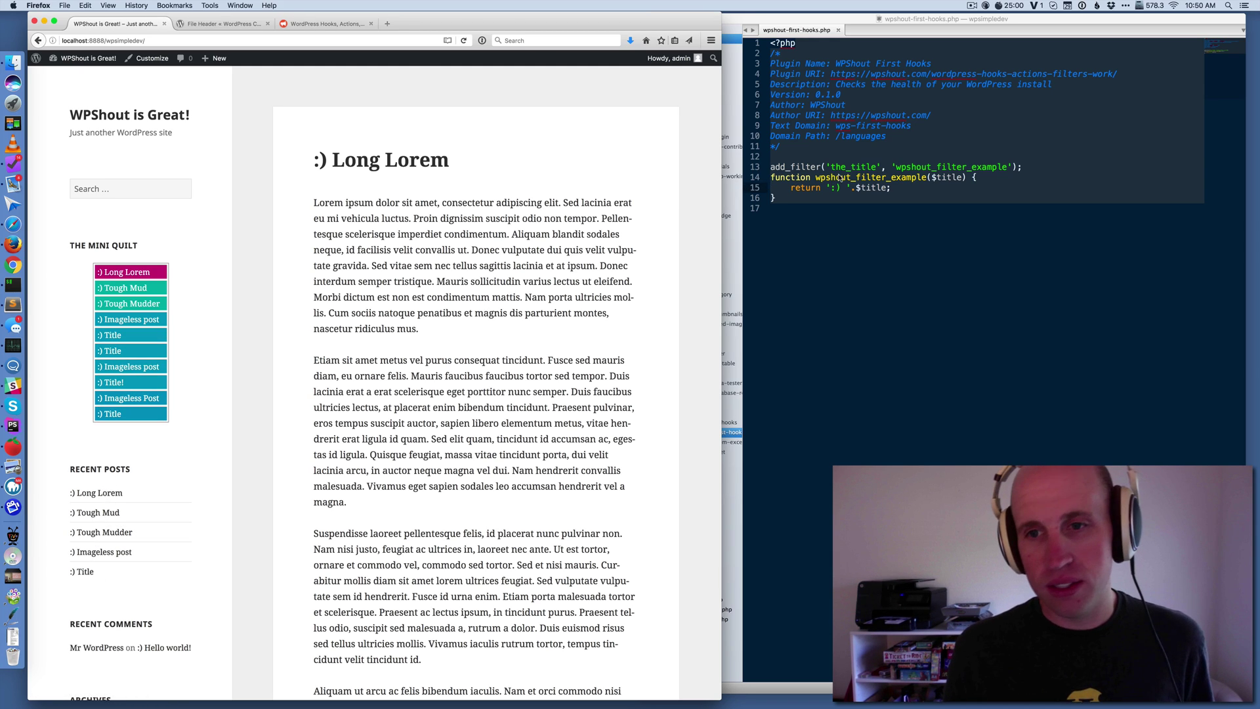
{"action": "left_click", "coordinate": [842, 184]}
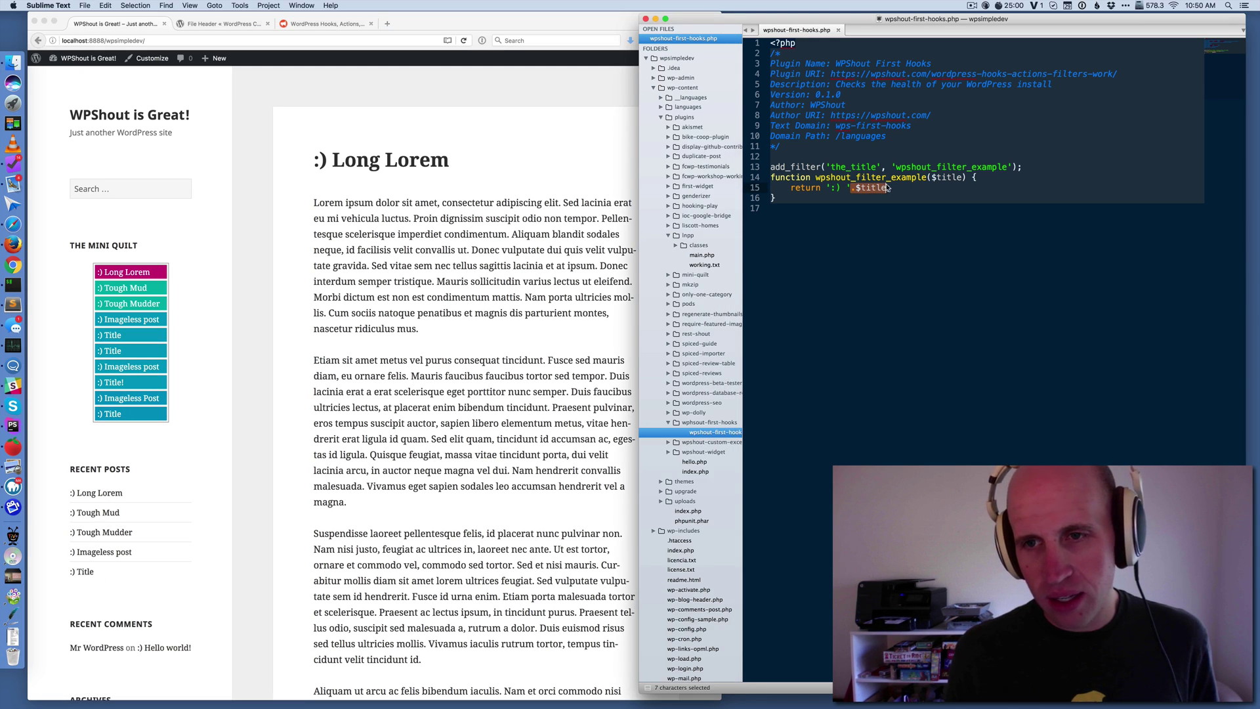
- Change the return to $title.' :)' so the smiley is appended after each title, and save
{"action": "key", "text": "BackSpace"}
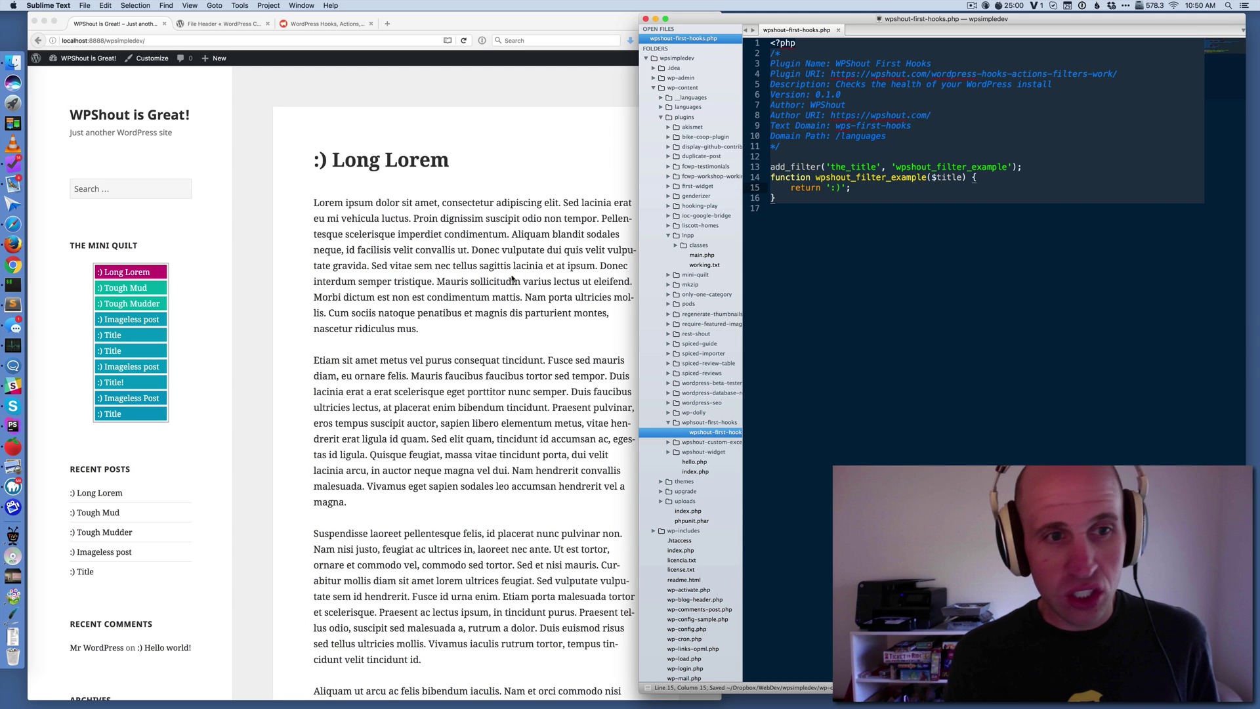
{"action": "left_click", "coordinate": [512, 278]}
{"action": "key", "text": "super+r"}
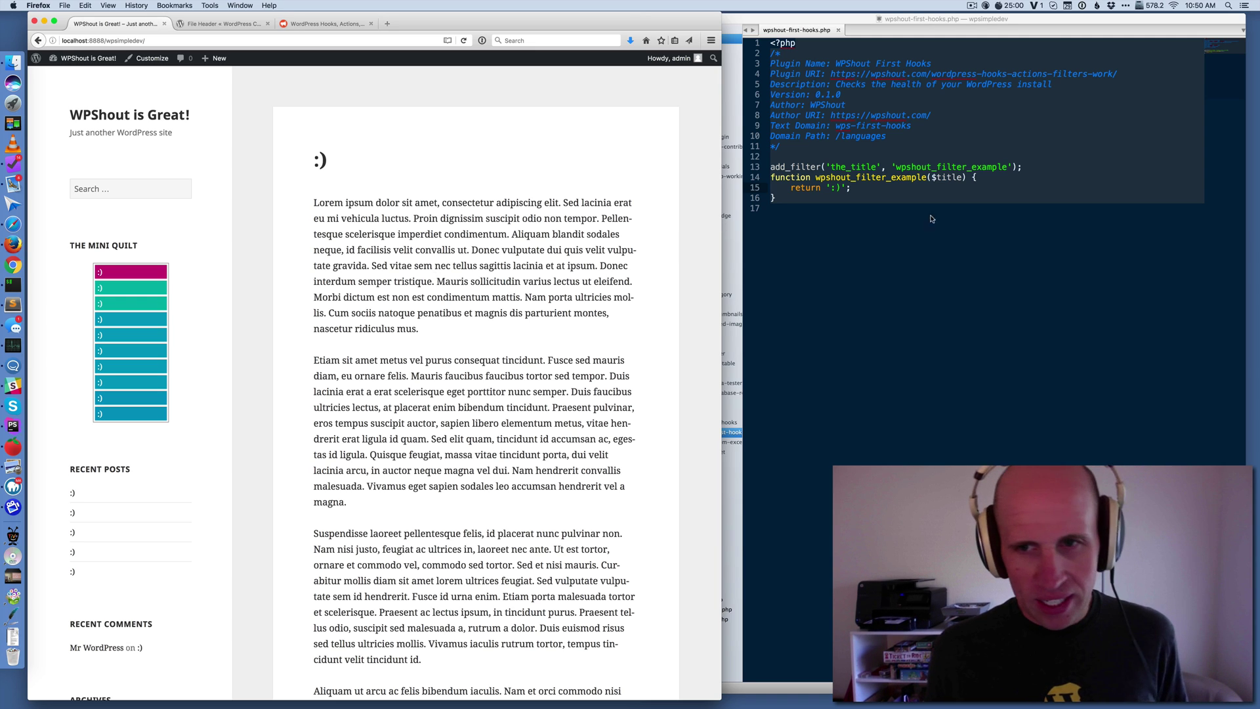
{"action": "left_click", "coordinate": [887, 229]}
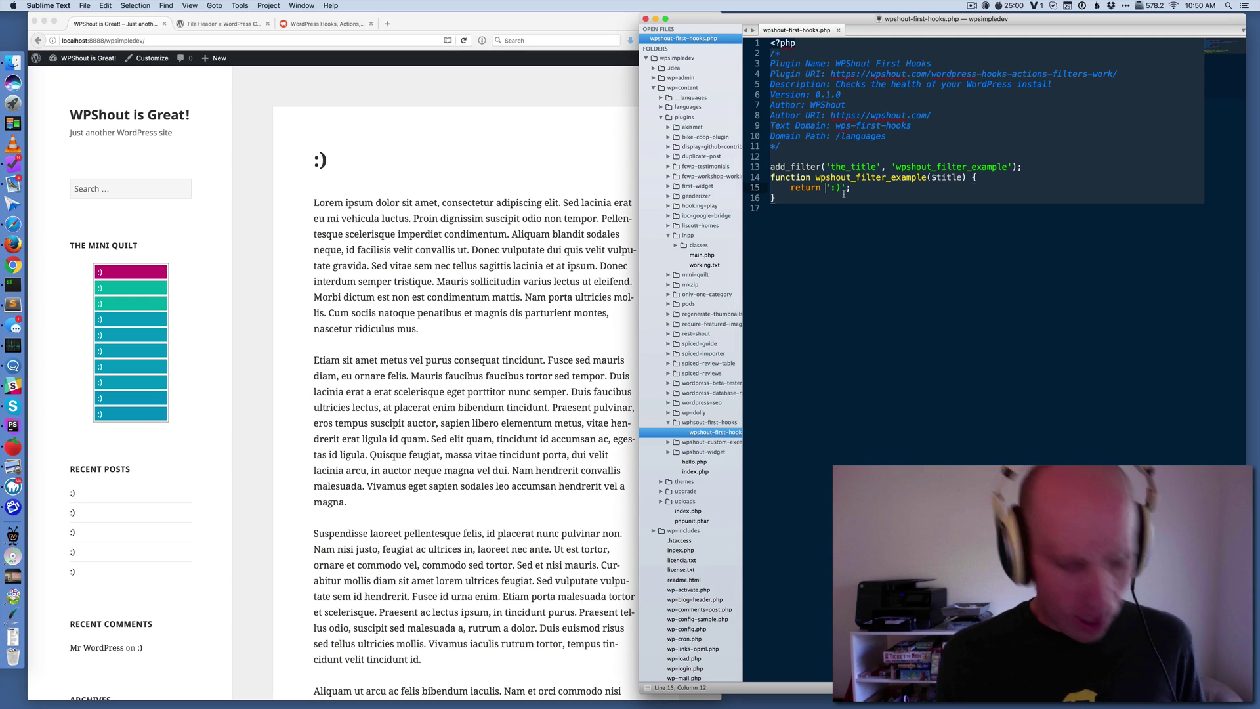
{"action": "type", "text": "$title"}
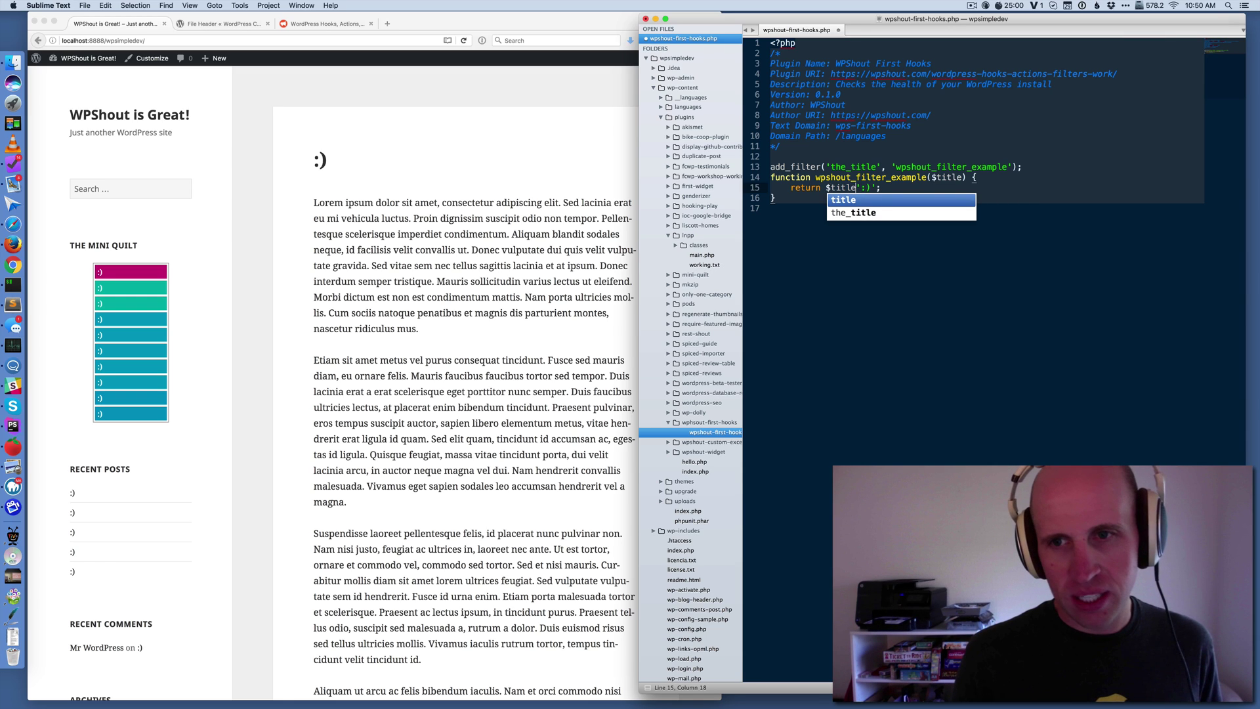
{"action": "type", "text": "."}
{"action": "key", "text": "super+Tab"}
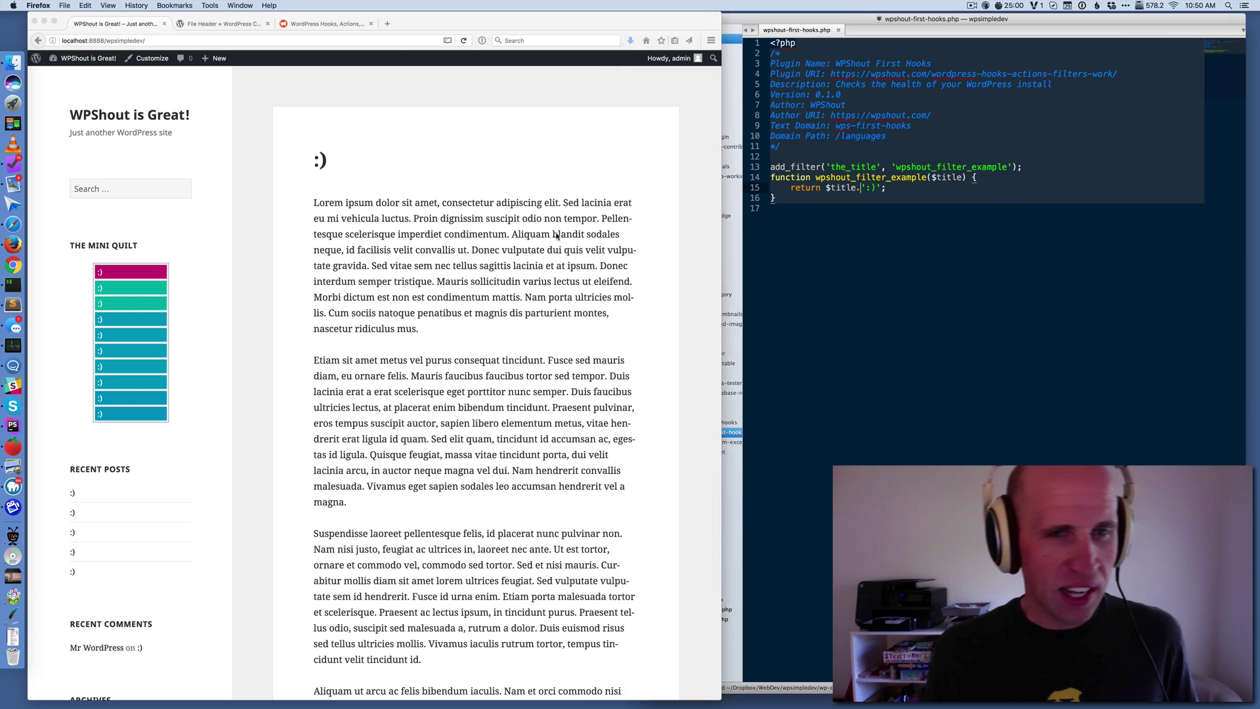
{"action": "left_click", "coordinate": [864, 190]}
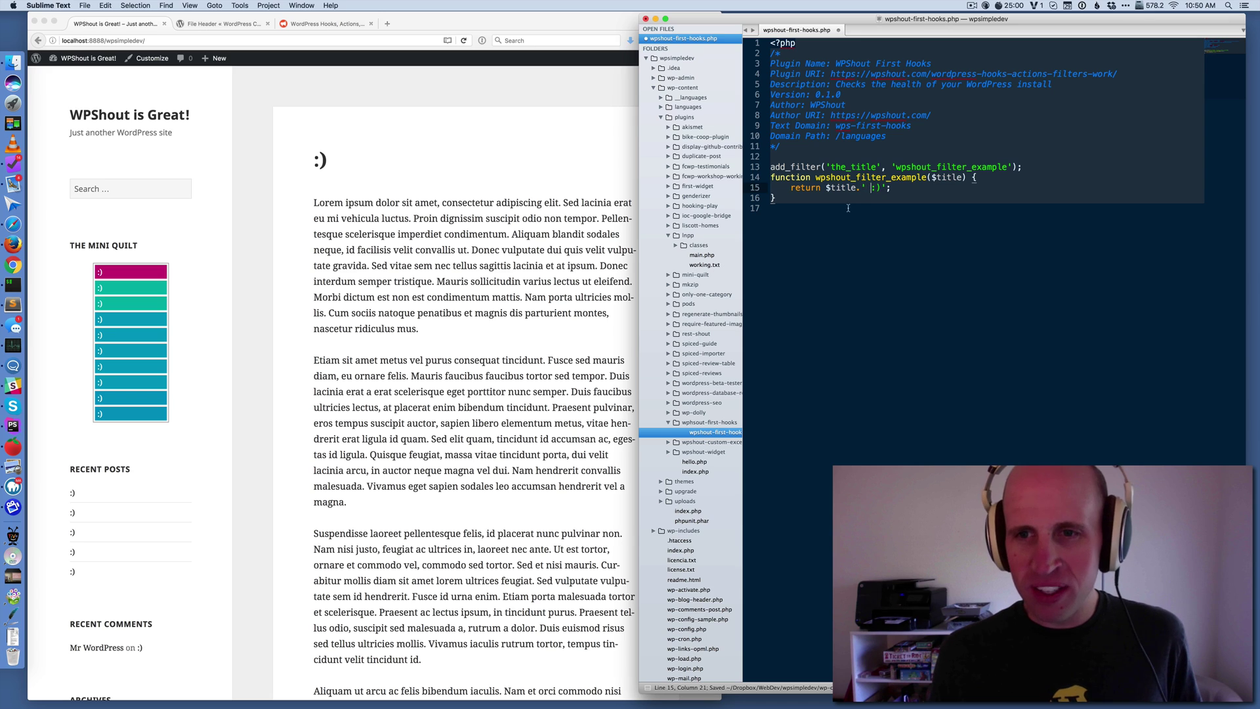
- Reload the site to confirm titles like 'Long Lorem :)' and 'Tough Mud :)'
{"action": "left_click", "coordinate": [492, 285]}
{"action": "key", "text": "super+r"}
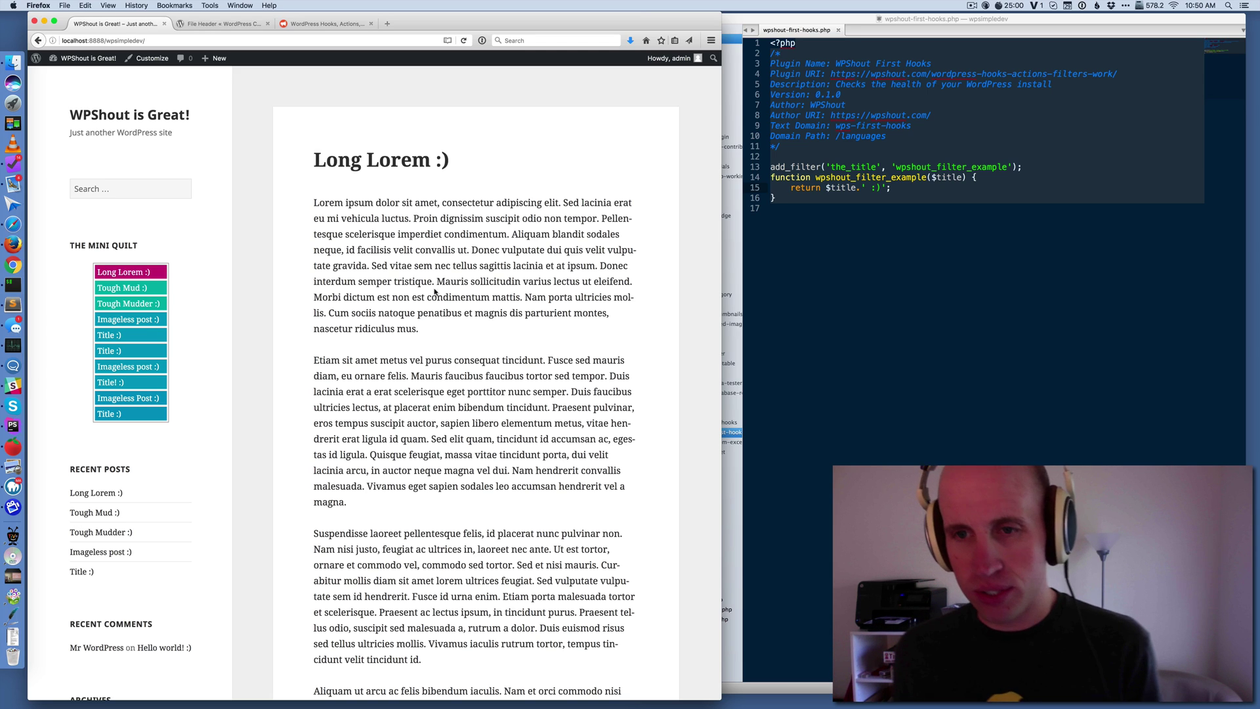
{"action": "key", "text": "super+Tab"}
{"action": "double_click", "coordinate": [926, 167]}
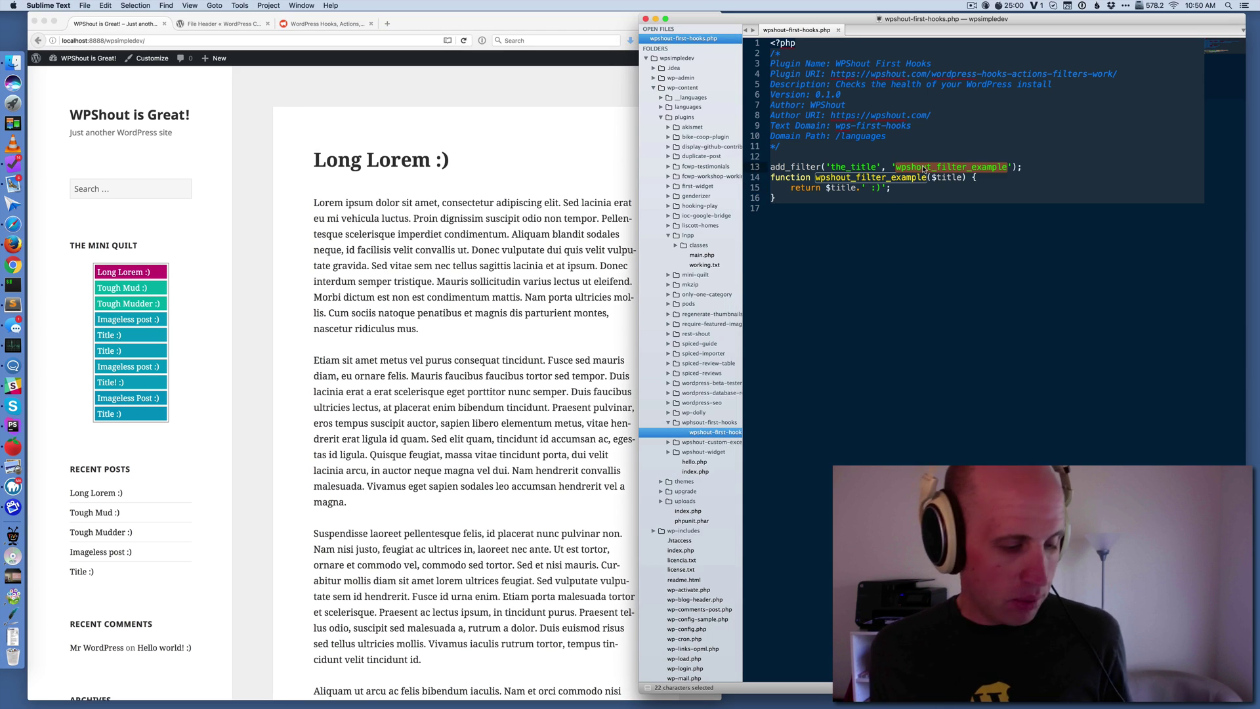
{"action": "key", "text": "super+d"}
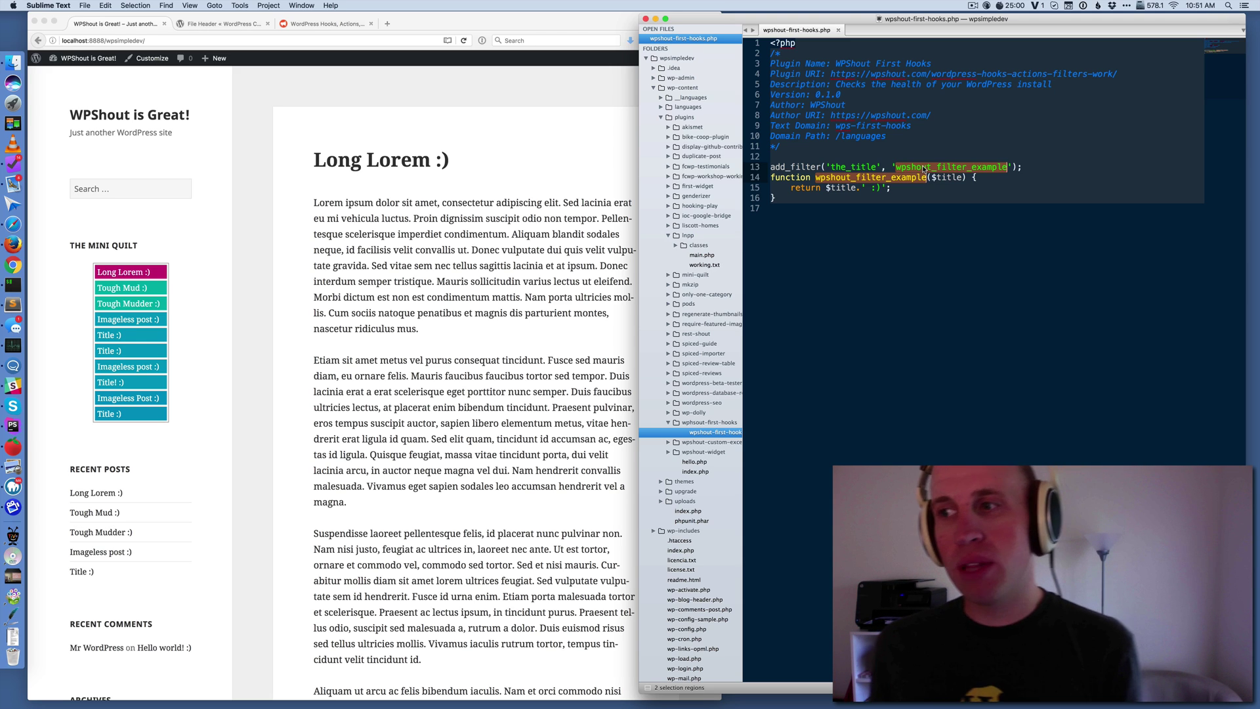
{"action": "left_click", "coordinate": [1028, 166]}
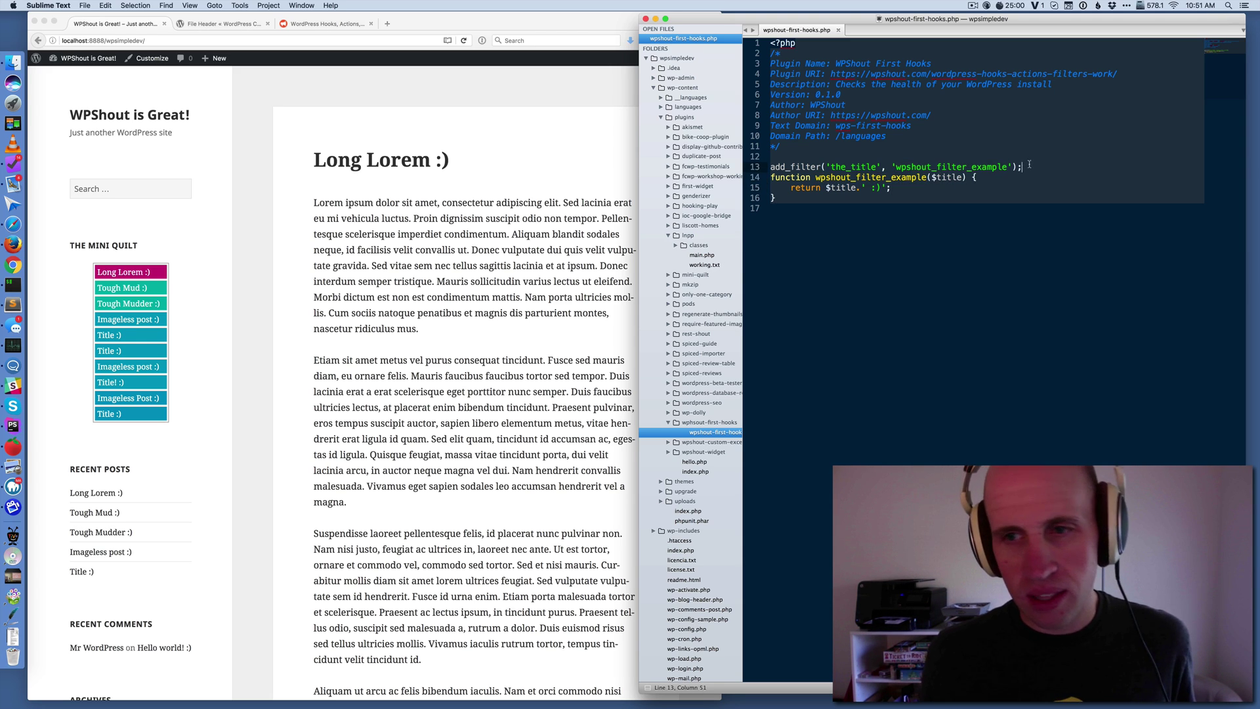
{"action": "left_click_drag", "start_coordinate": [1028, 166], "coordinate": [770, 167]}
{"action": "key", "text": "super+x"}
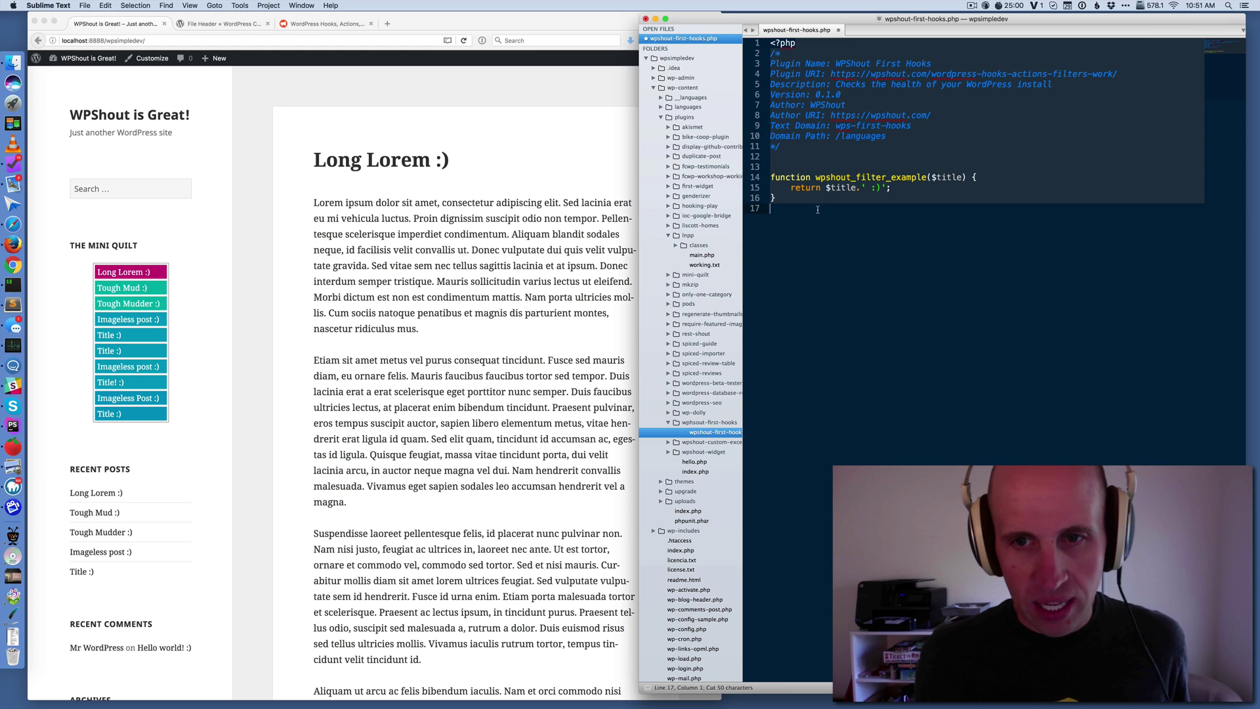
{"action": "key", "text": "super+v"}
{"action": "key", "text": "super+s"}
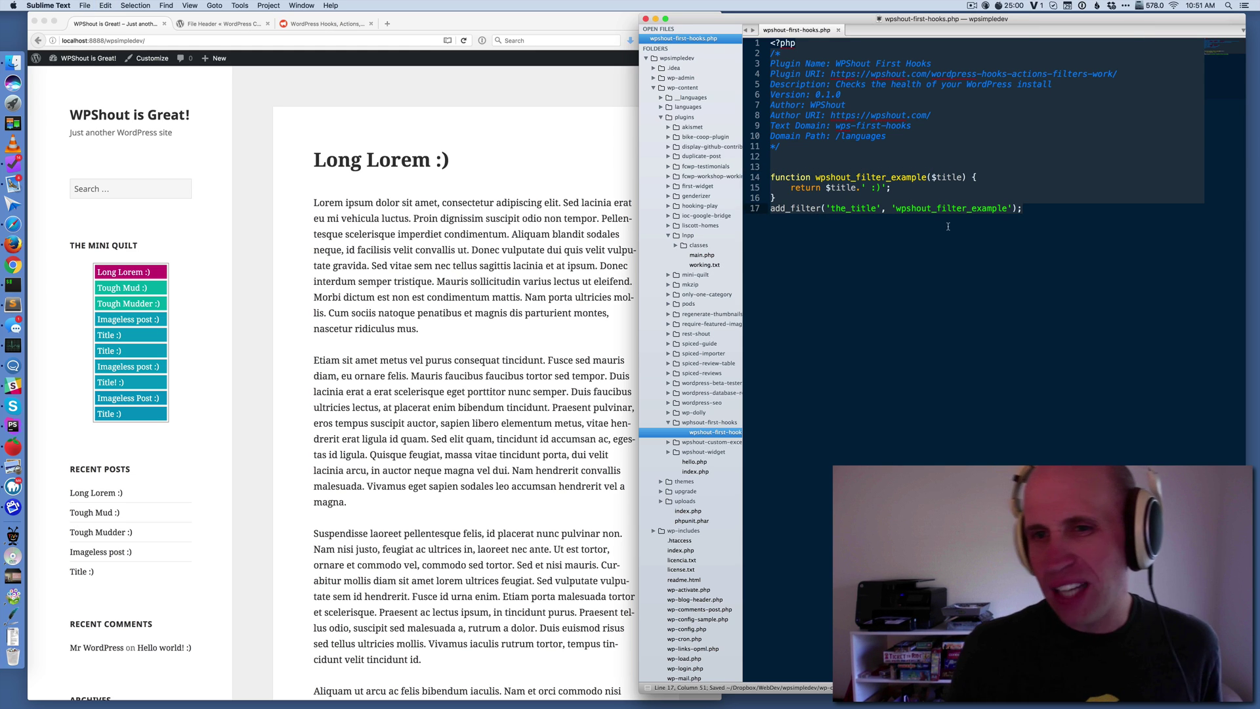
{"action": "double_click", "coordinate": [907, 177]}
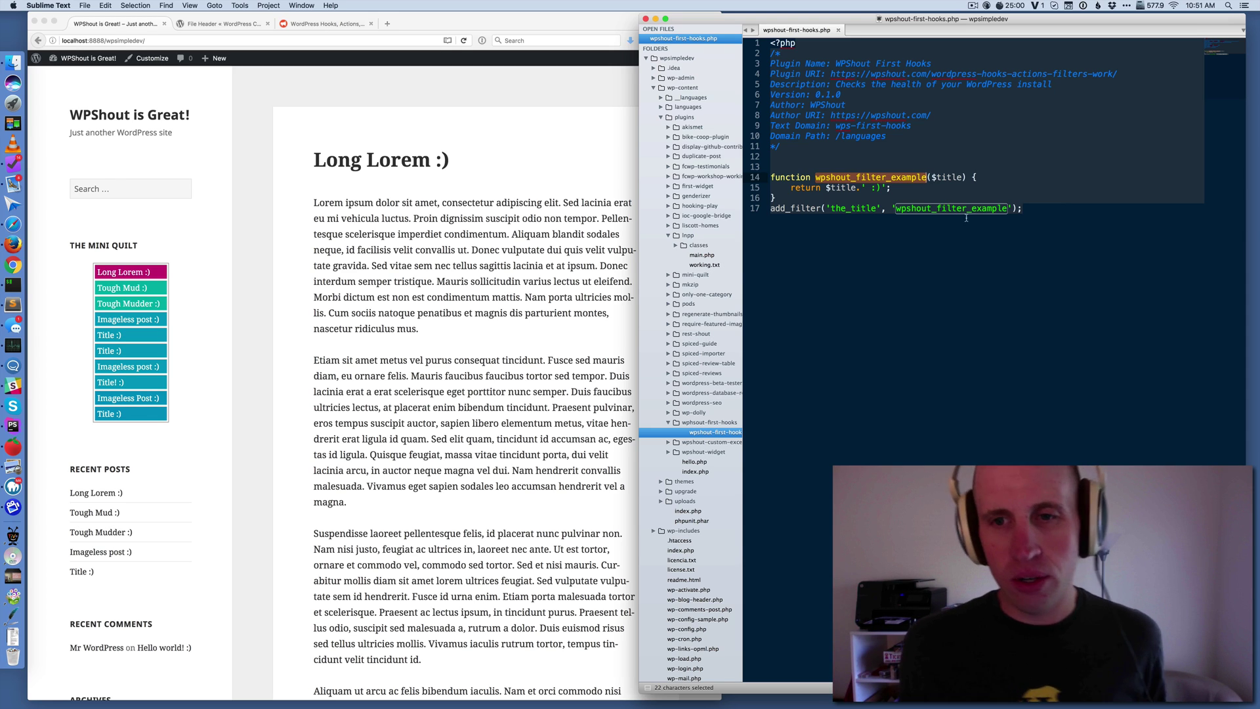
{"action": "left_click_drag", "start_coordinate": [1024, 208], "coordinate": [754, 213]}
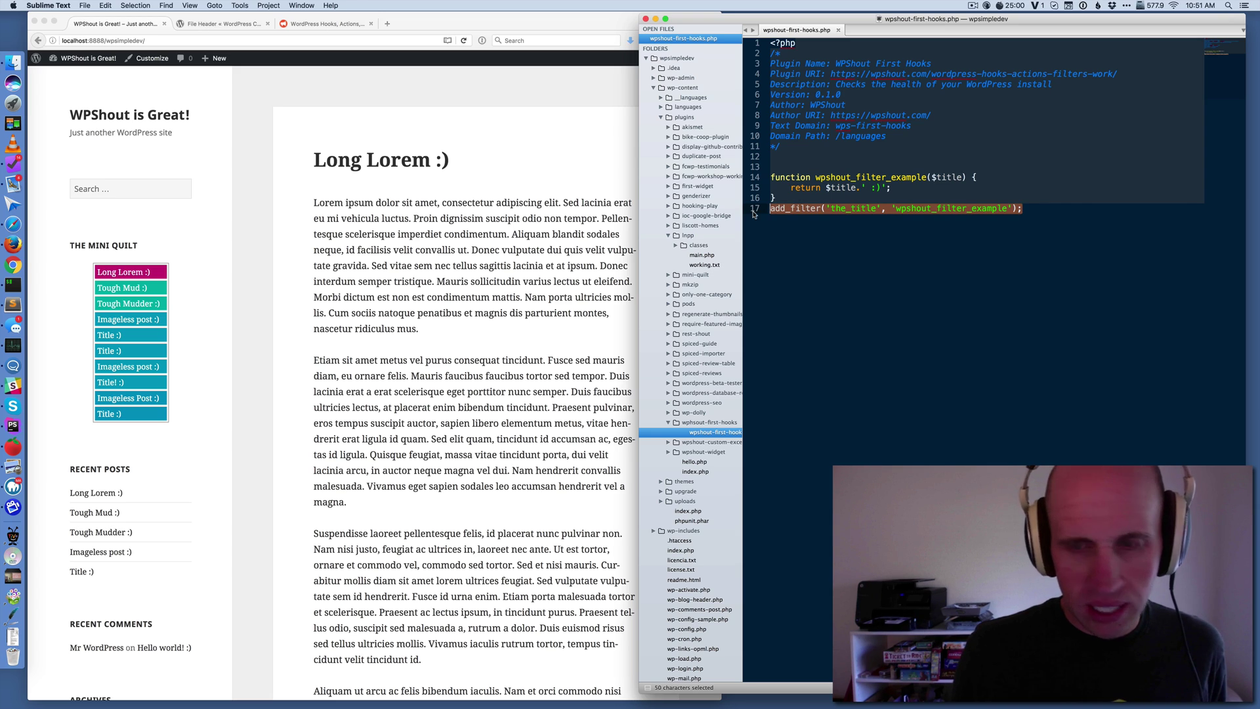
{"action": "key", "text": "super+x"}
- Replace the callback 'wpshout_filter_example' with an anonymous function($title) { } in add_filter
{"action": "left_click", "coordinate": [778, 166]}
{"action": "key", "text": "super+v"}
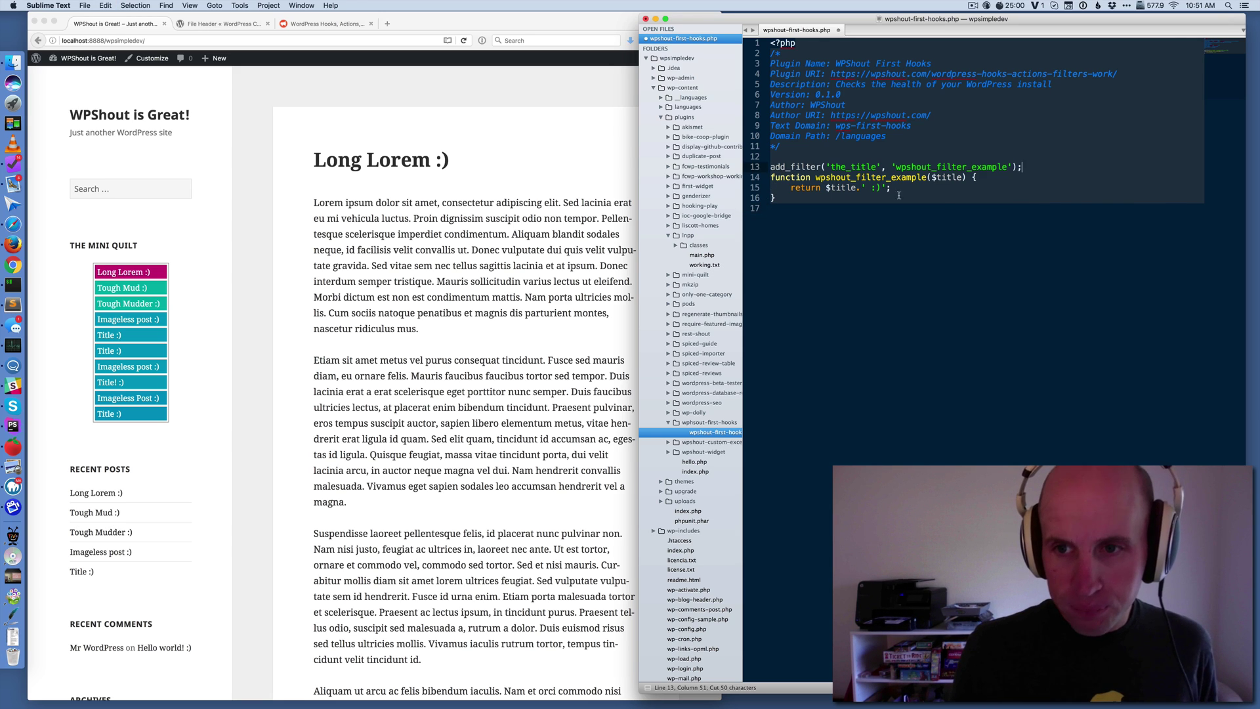
{"action": "left_click", "coordinate": [892, 167]}
{"action": "key", "text": "super+s"}
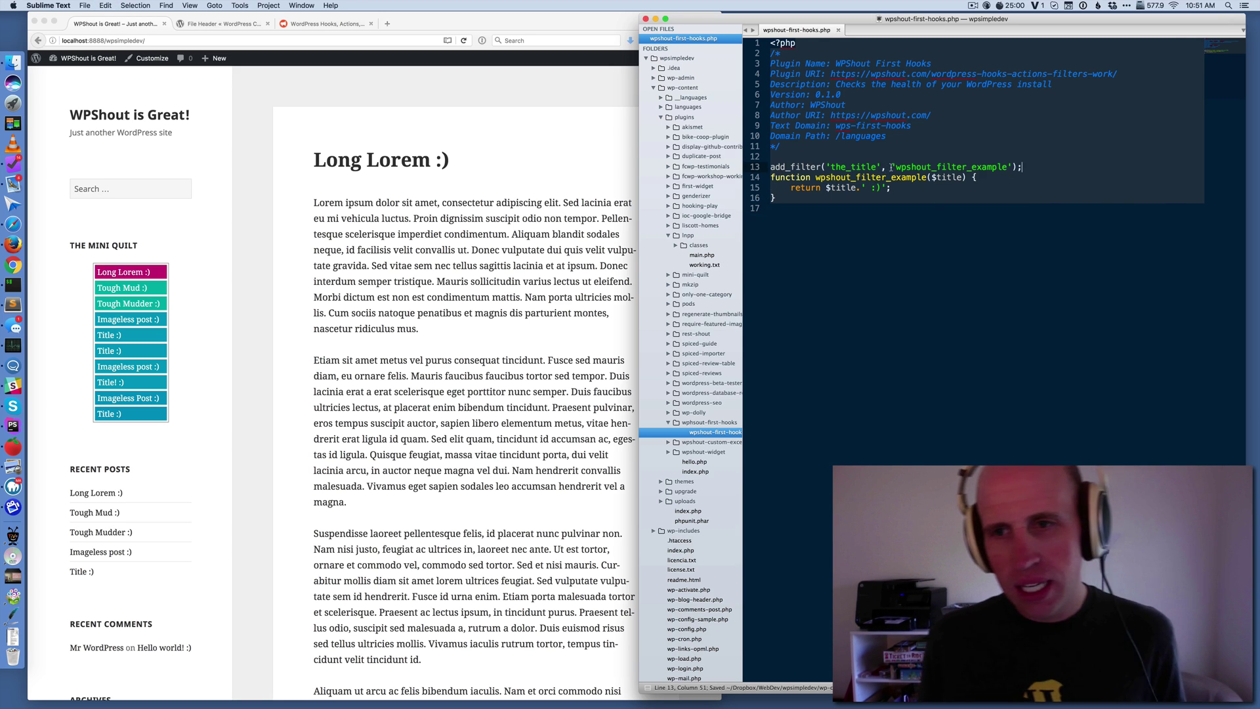
{"action": "left_click_drag", "start_coordinate": [893, 167], "coordinate": [1009, 166]}
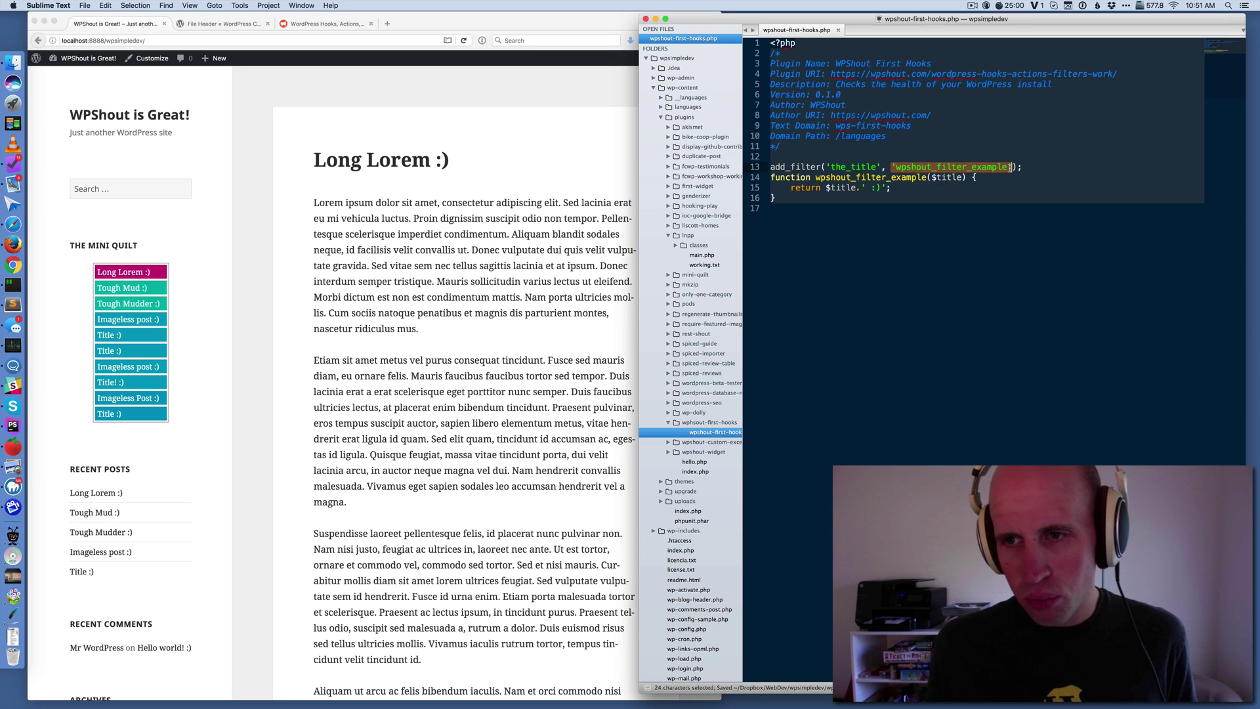
{"action": "type", "text": "function"}
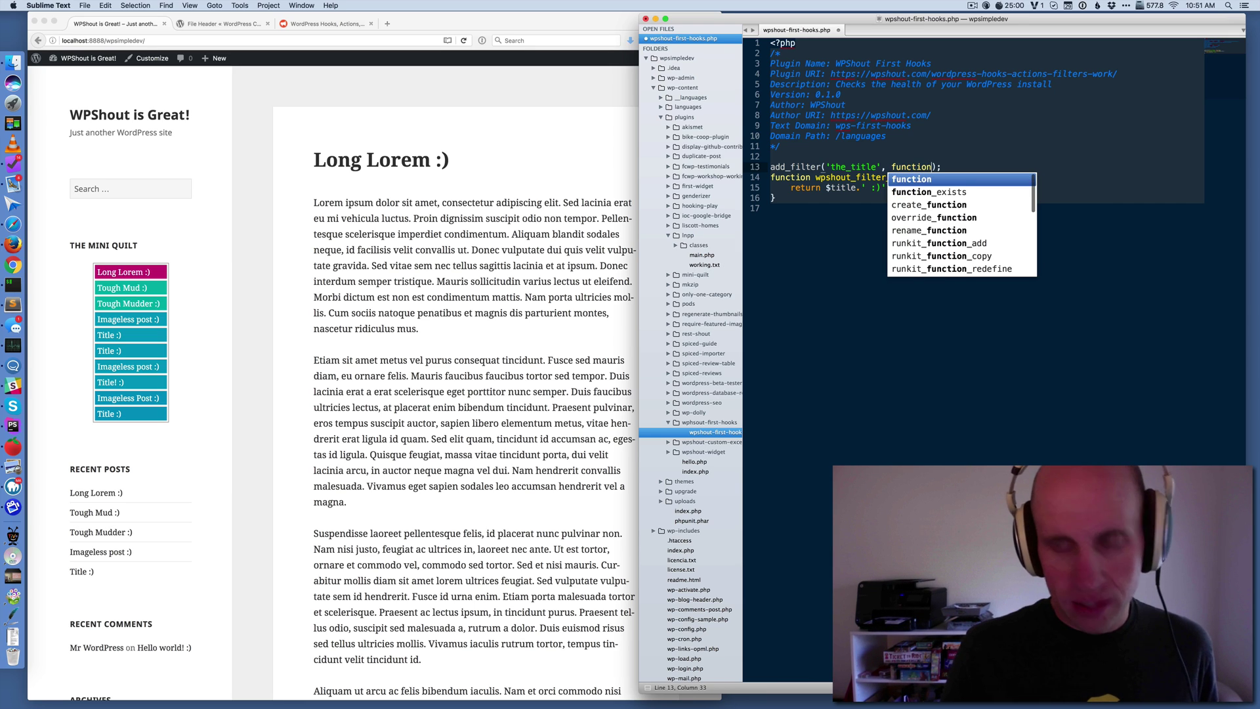
{"action": "type", "text": "() {P"}
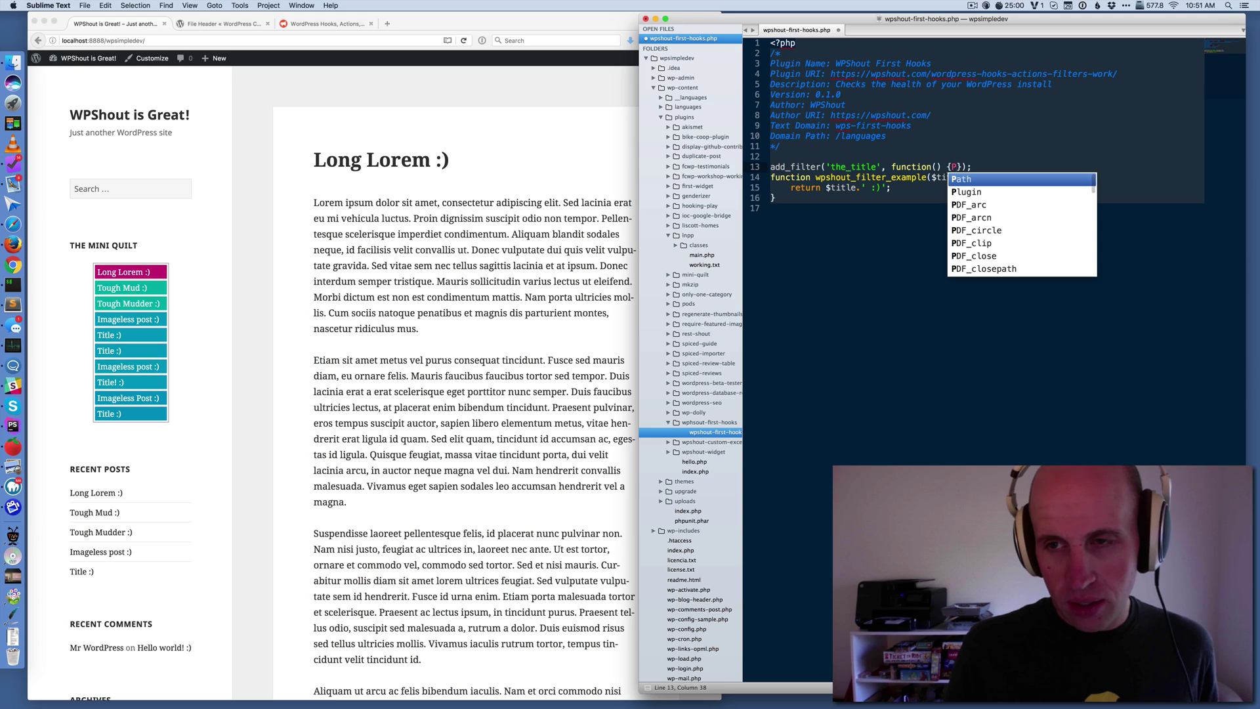
{"action": "key", "text": "BackSpace"}
{"action": "key", "text": "Return"}
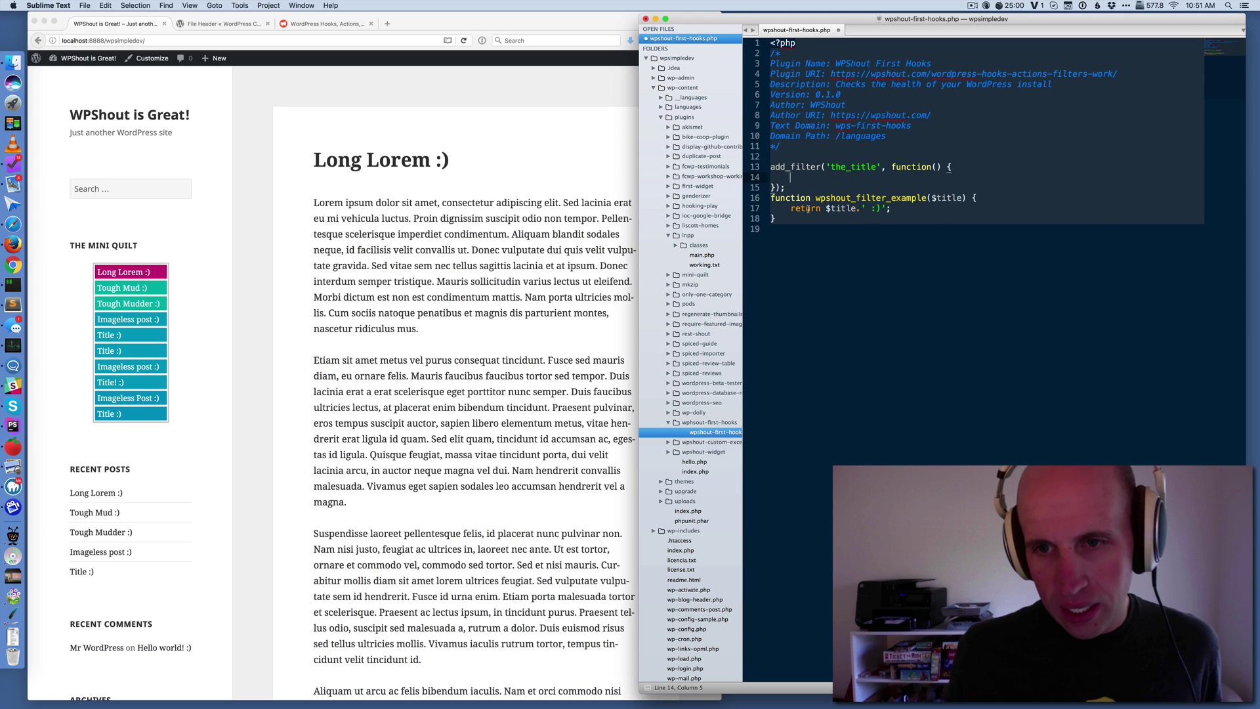
- Move the return $title.' :)' line into the anonymous function and delete the old named function
{"action": "key", "text": "super+x"}
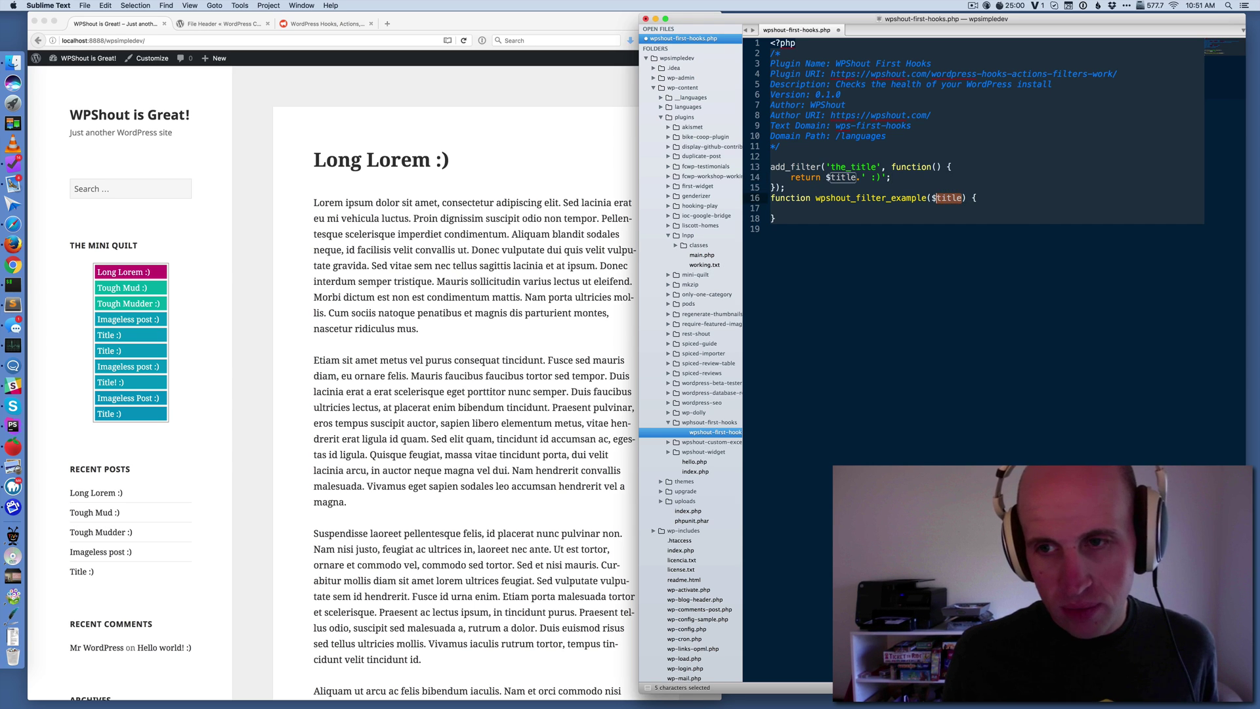
{"action": "key", "text": "BackSpace"}
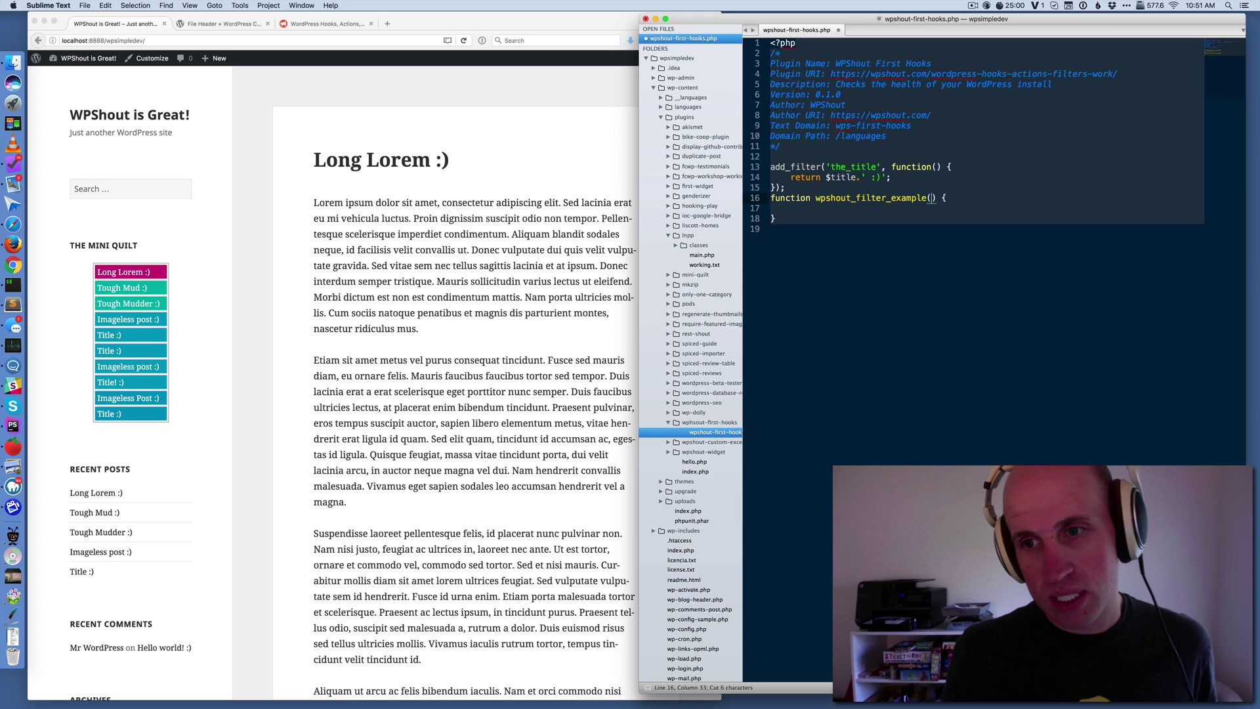
{"action": "key", "text": "super+v"}
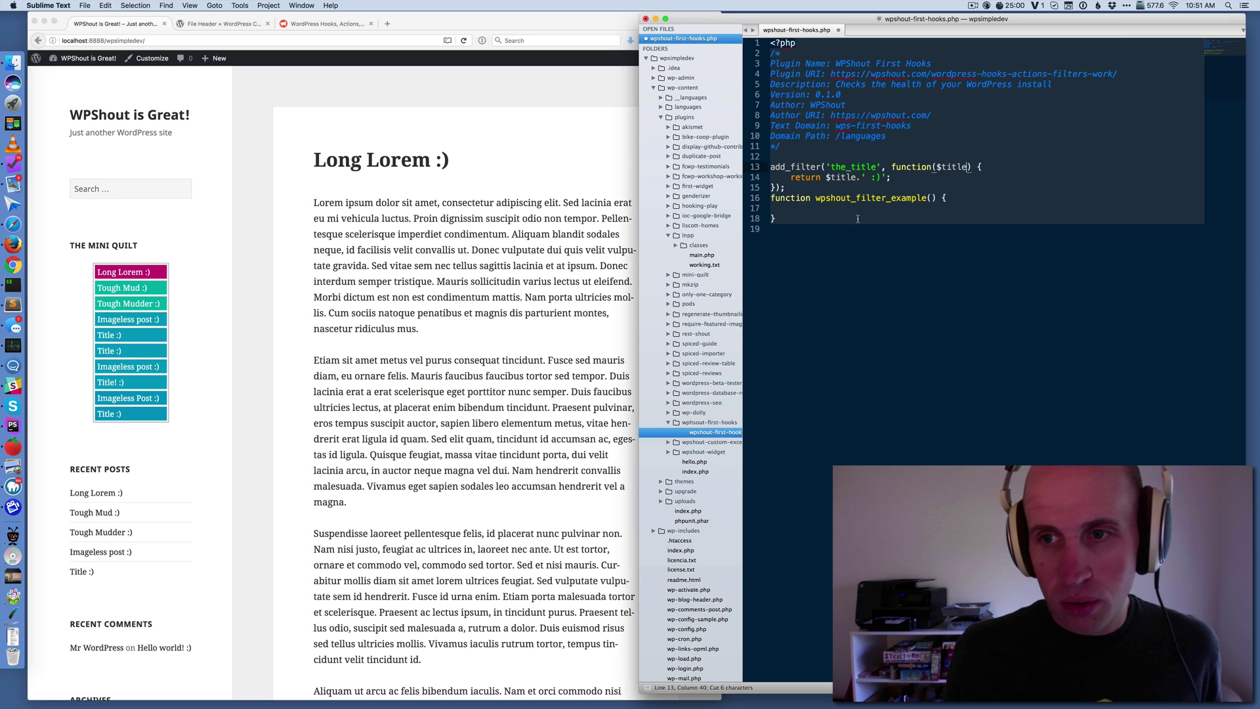
{"action": "left_click_drag", "start_coordinate": [803, 220], "coordinate": [771, 198]}
{"action": "key", "text": "BackSpace"}
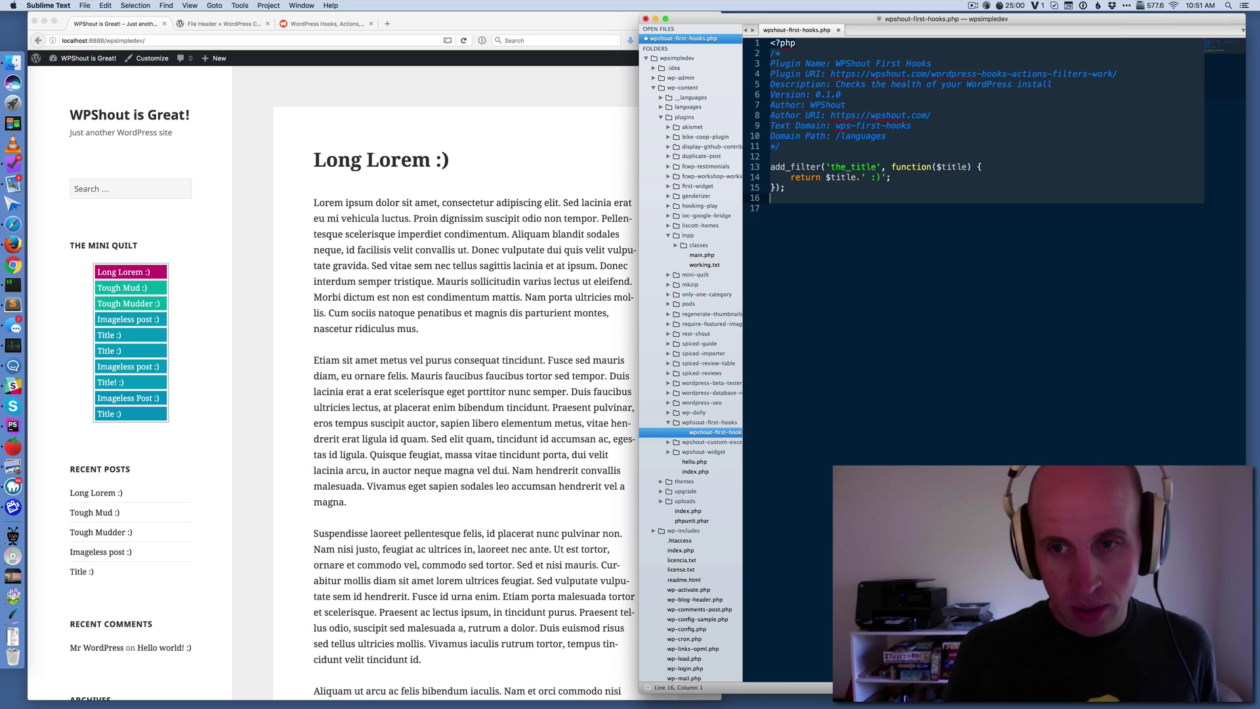
- Remove leftover blank lines, save the plugin, and switch to the site to verify titles
{"action": "key", "text": "BackSpace"}
{"action": "key", "text": "BackSpace"}
{"action": "key", "text": "super+s"}
{"action": "left_click", "coordinate": [510, 248]}
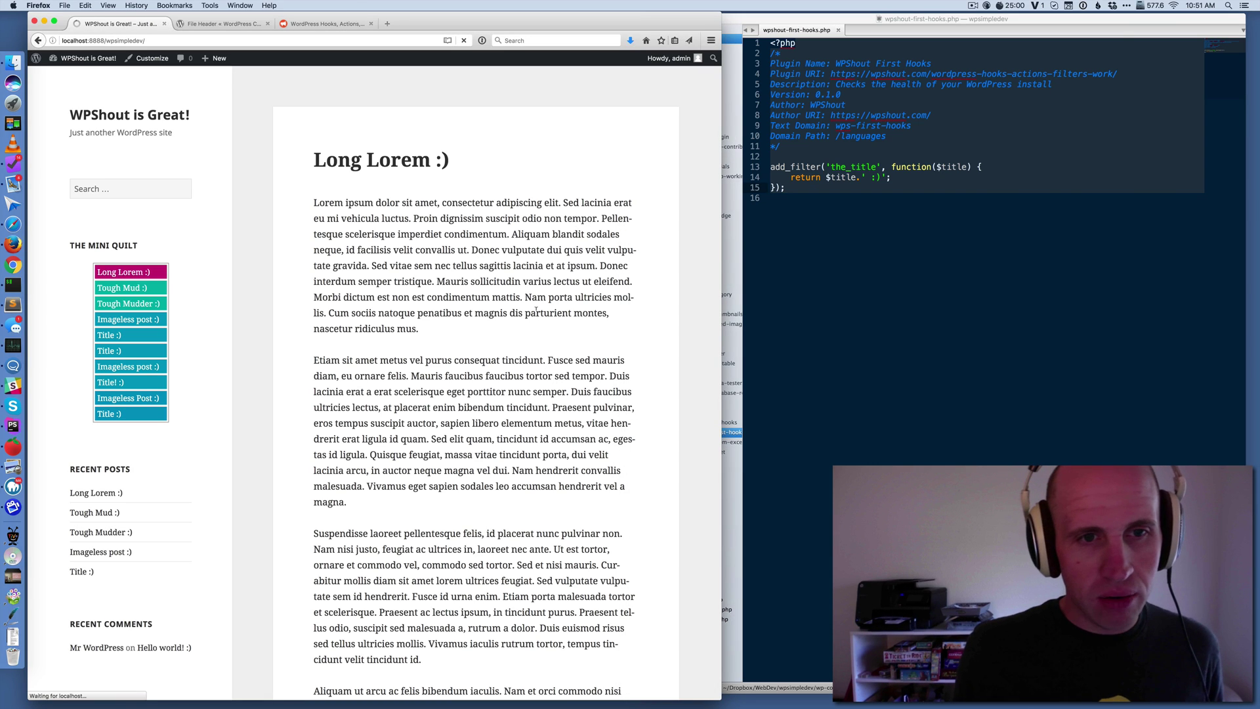